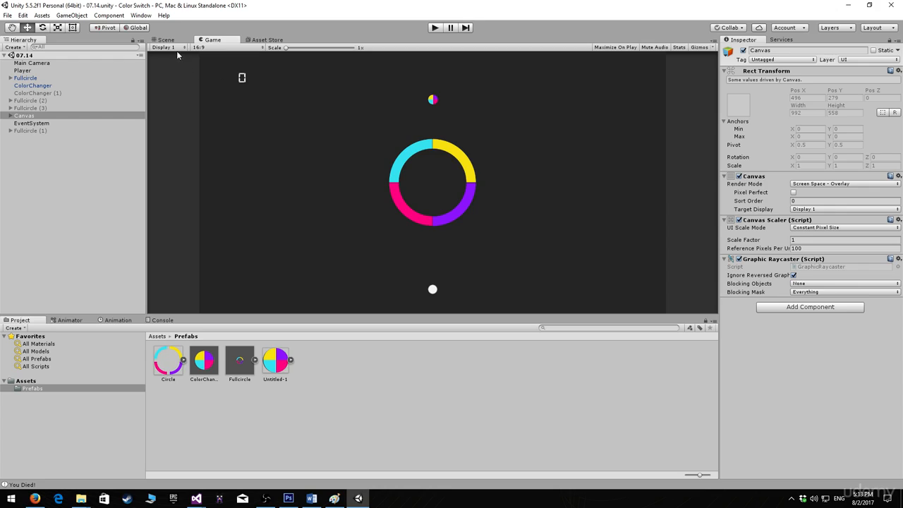
left_click(225, 47)
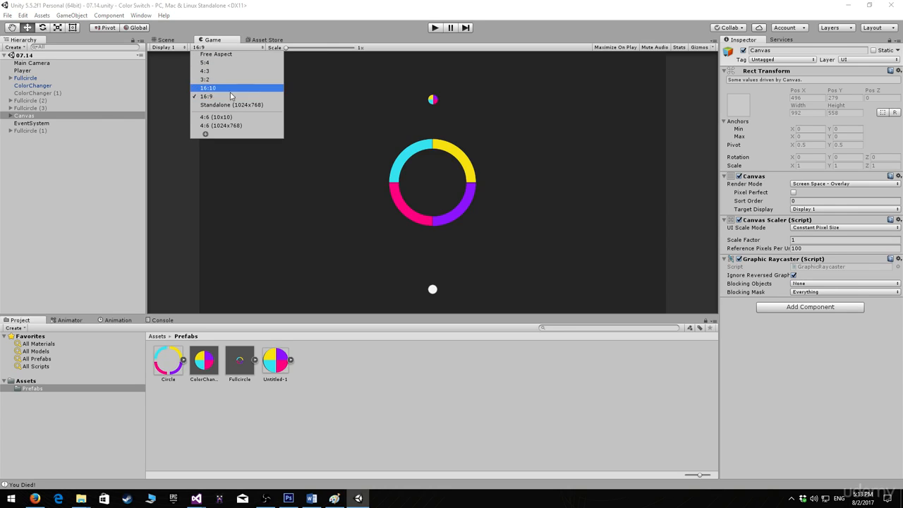
left_click(346, 174)
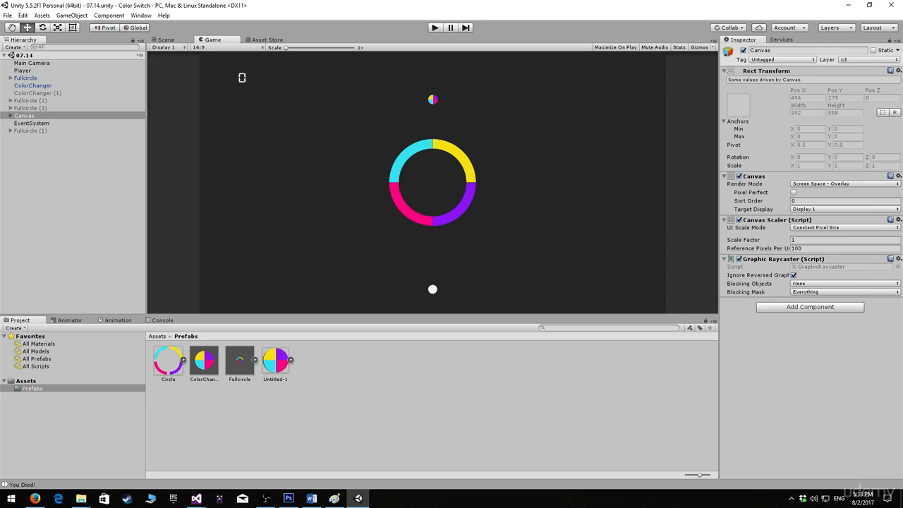
- Switch the project's build platform to Android and close the build settings
left_click(8, 15)
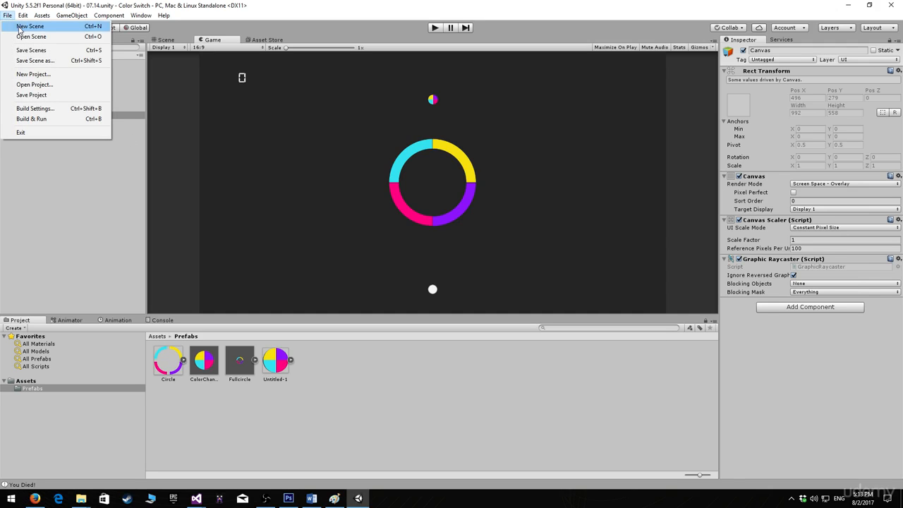
left_click(35, 108)
left_click(308, 253)
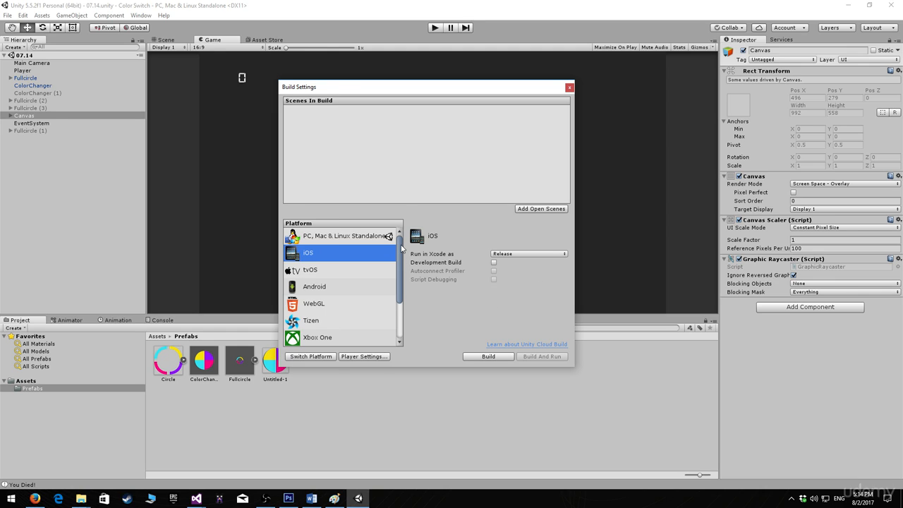
mouse_move(397, 245)
left_mouse_down()
mouse_move(397, 273)
mouse_move(397, 243)
left_mouse_up()
left_click(315, 286)
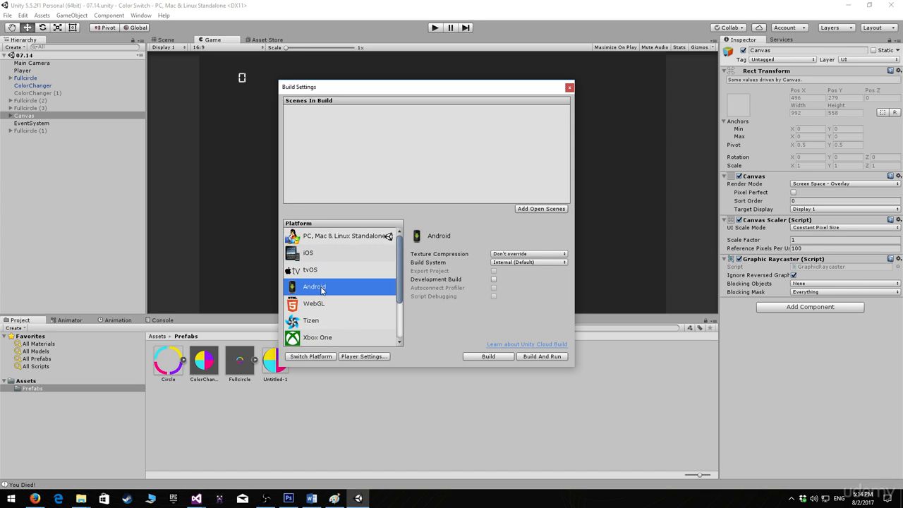
left_click(323, 258)
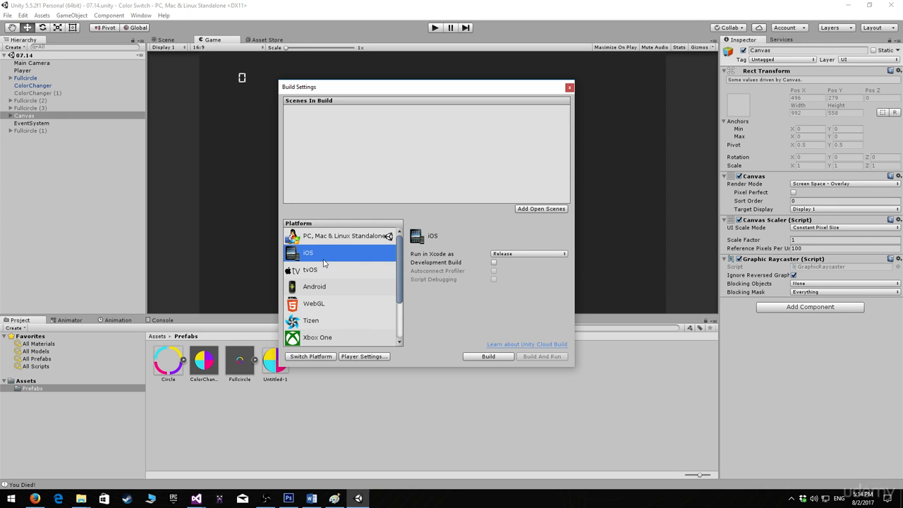
left_click(314, 286)
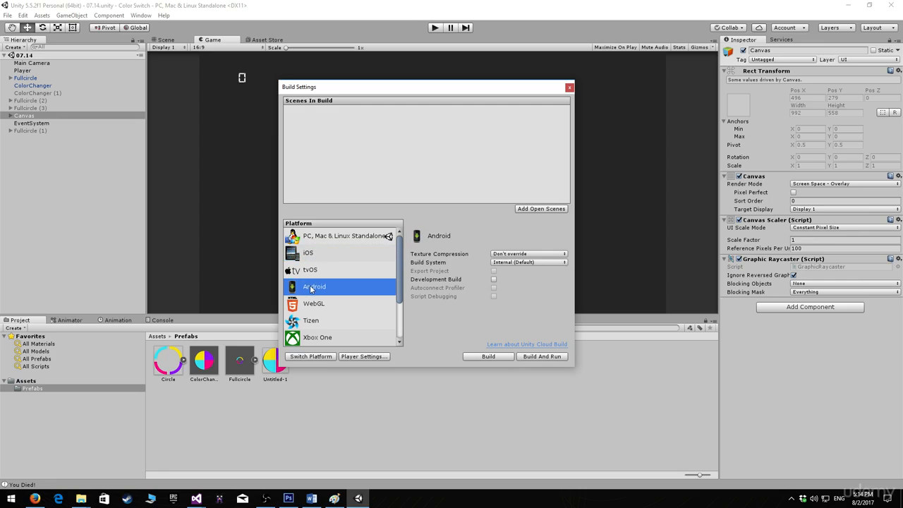
left_click(308, 356)
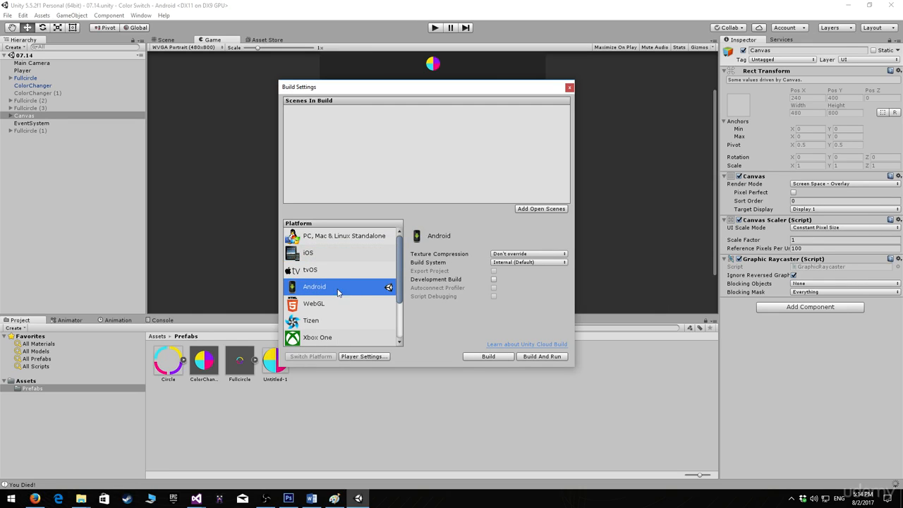
left_click(568, 87)
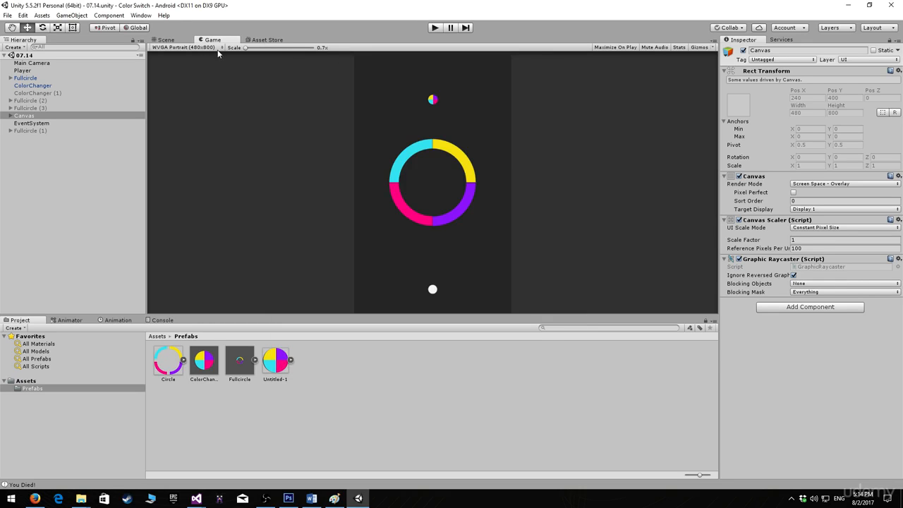
- Set the Canvas Scaler's UI scale mode to Scale With Screen Size
left_click(218, 49)
left_click(214, 48)
left_click(818, 185)
left_click(737, 232)
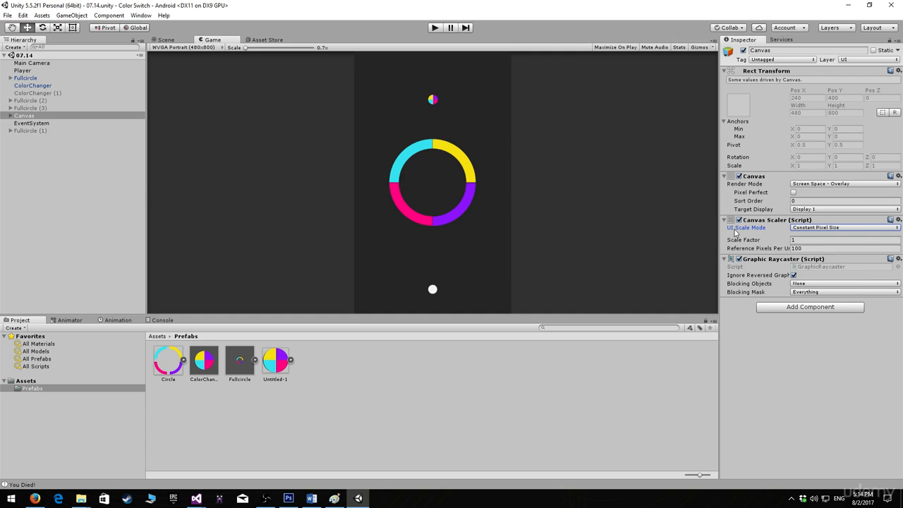
left_click(808, 229)
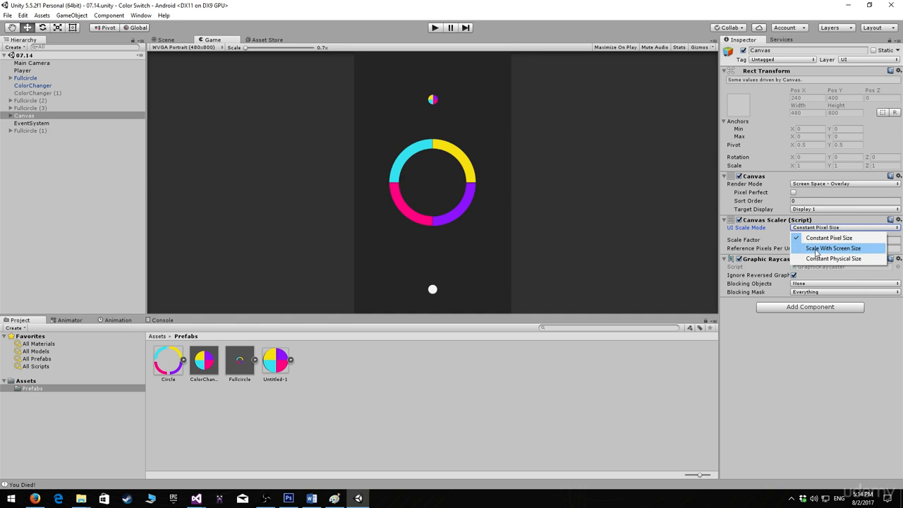
left_click(816, 249)
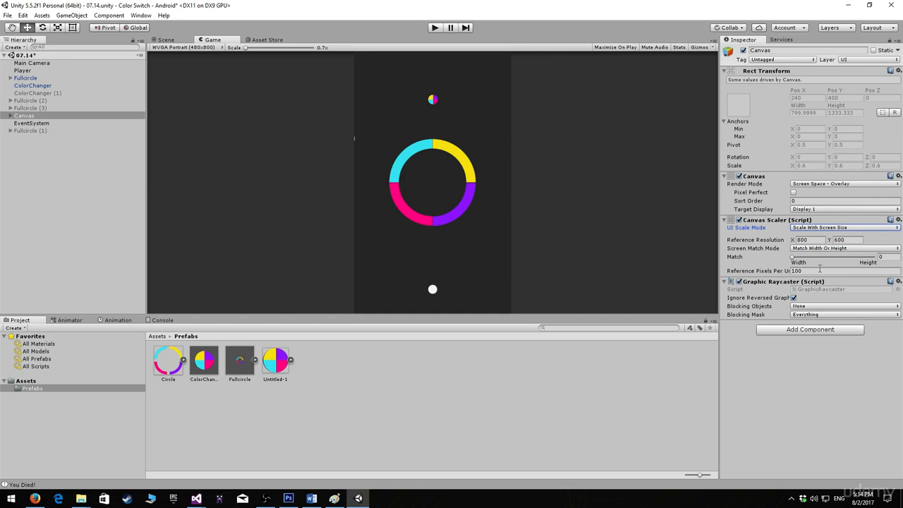
left_click(824, 185)
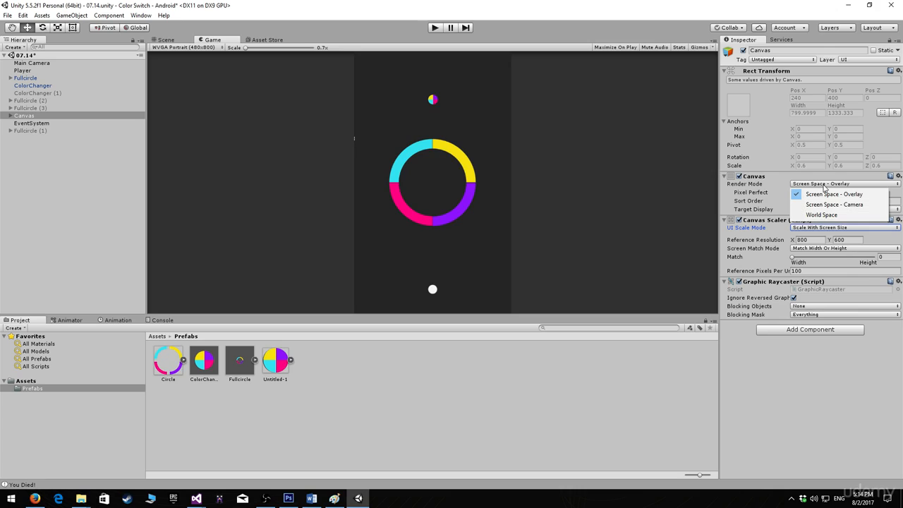
left_click(749, 193)
- Anchor the Canvas's Text object to the canvas's top-left corner and move it there
left_click(23, 116)
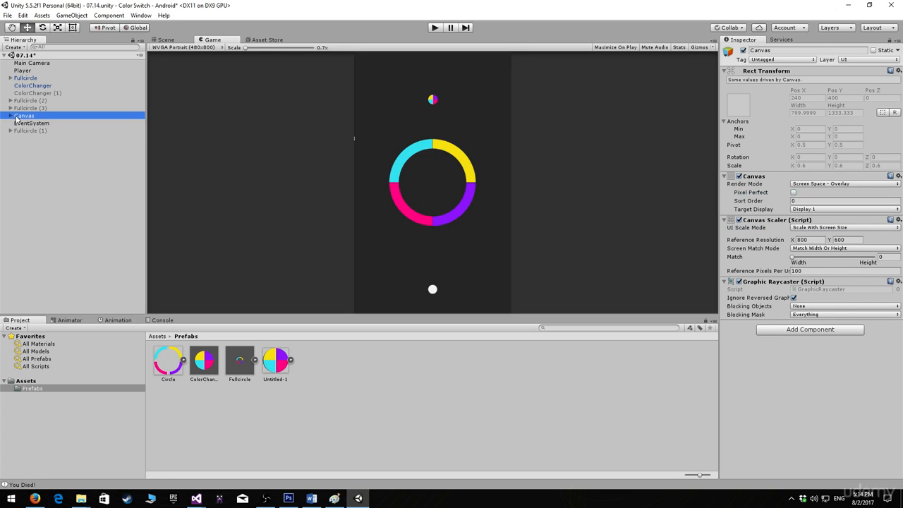
left_click(10, 116)
left_click(26, 123)
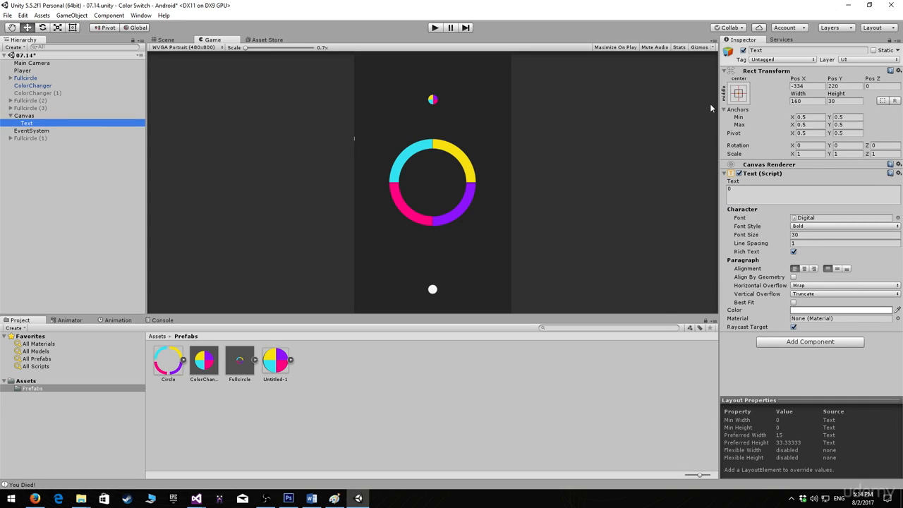
key("alt")
left_click(737, 95, "alt")
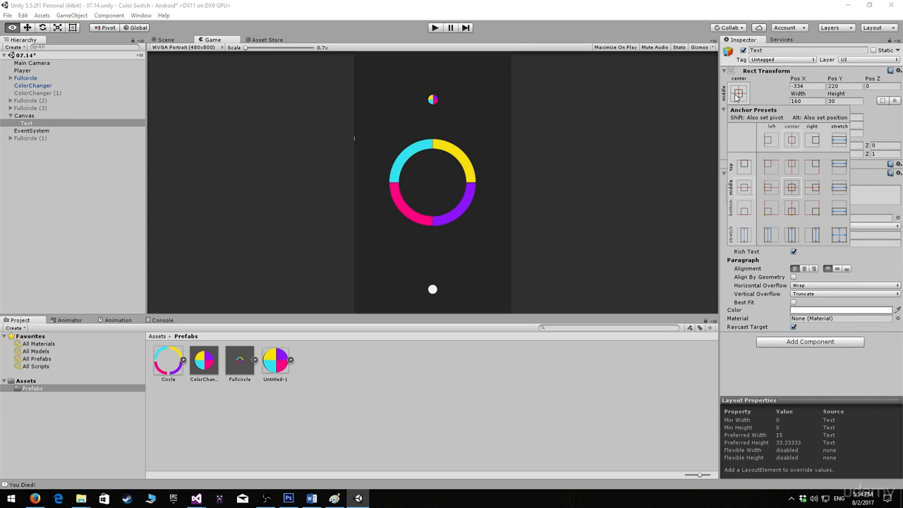
left_click(772, 167, "alt")
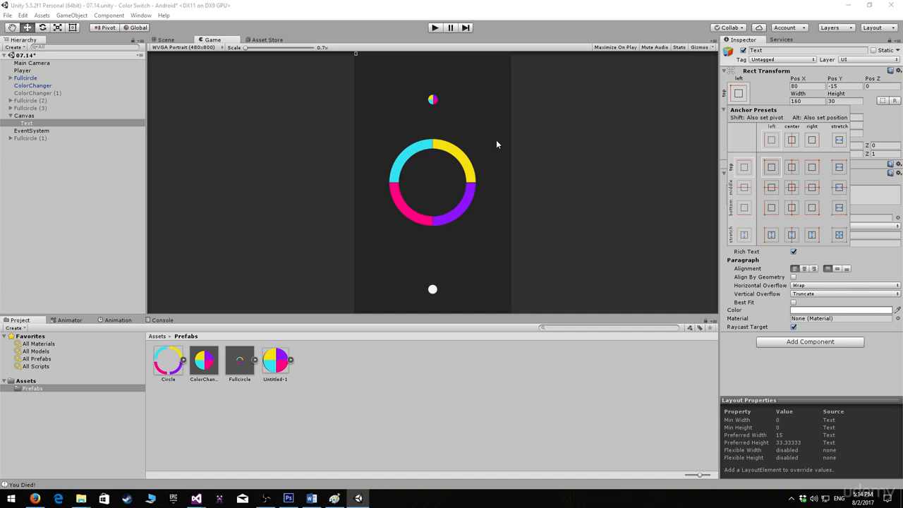
left_click(875, 215)
- Set the score text's font size to 60, its width to 300 and its height to 60
left_click(835, 235)
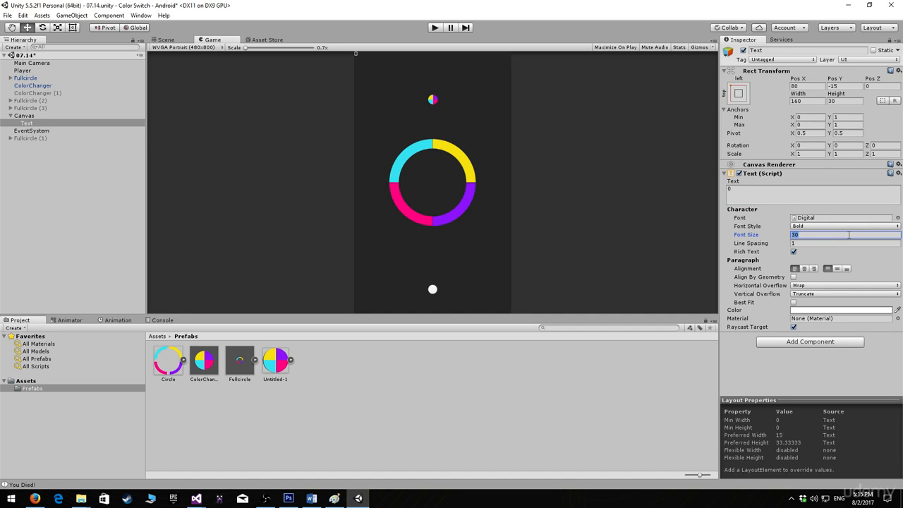
type("60")
left_click(805, 101)
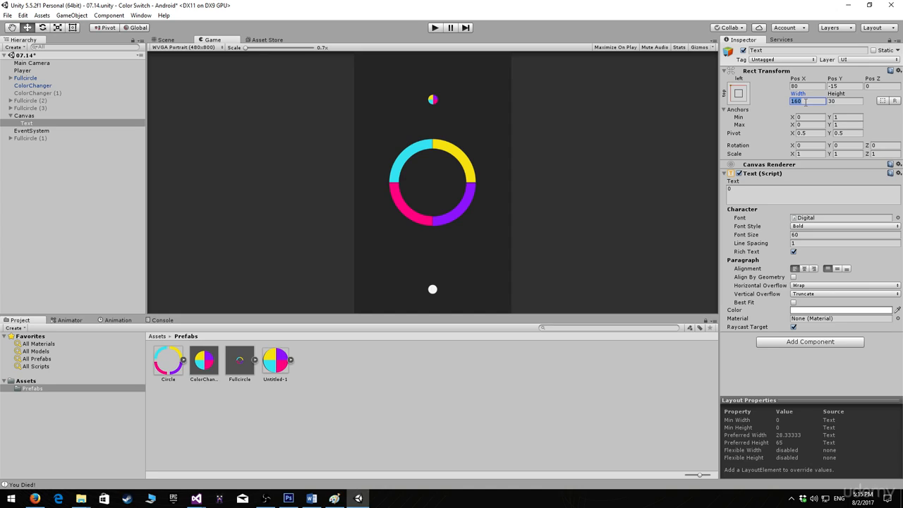
type("300")
key("Tab")
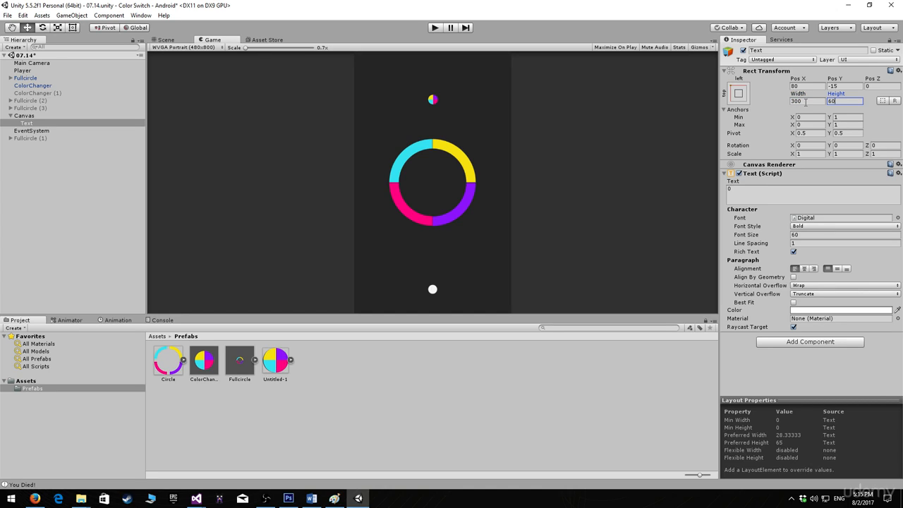
- Try the resized score text at the canvas centre, then snap its anchor and position back to the top-left corner
left_click(738, 93)
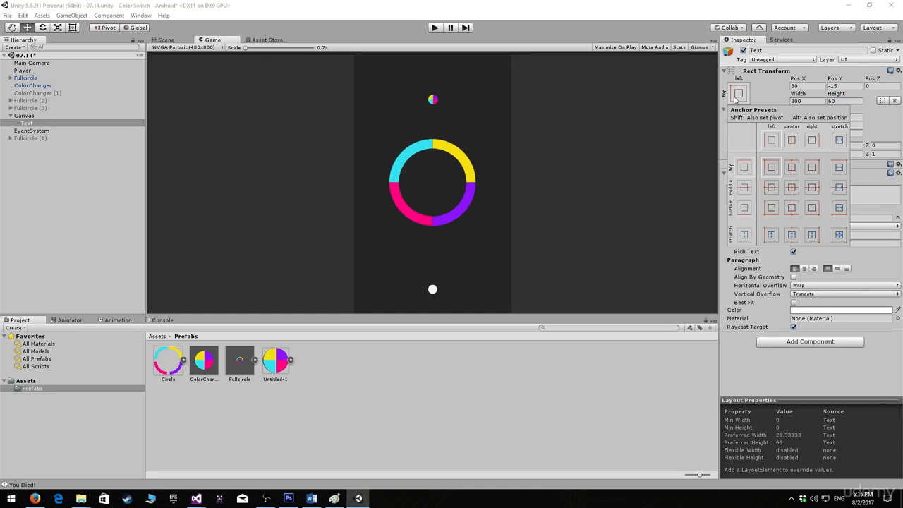
left_click(791, 189, "alt")
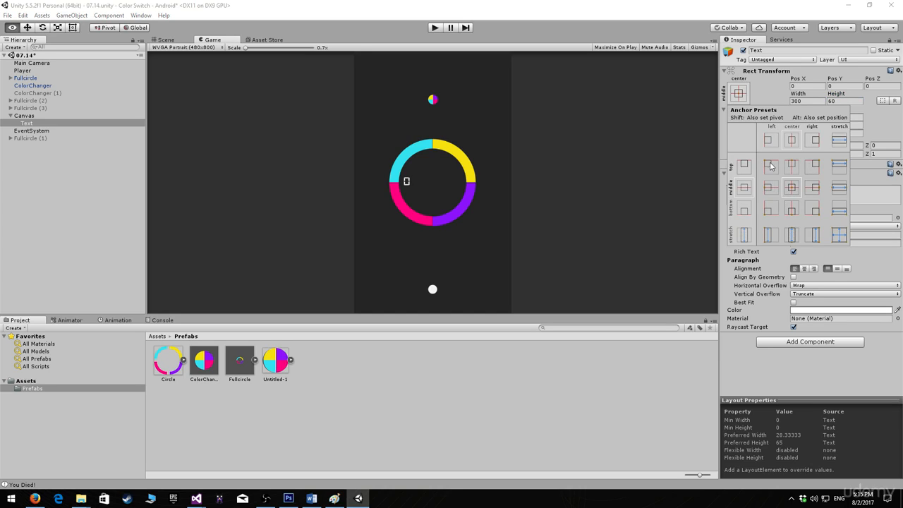
left_click(771, 166, "alt")
- Offset the score text from the corner by setting Pos X to 200 and Pos Y to -60
left_click(811, 86)
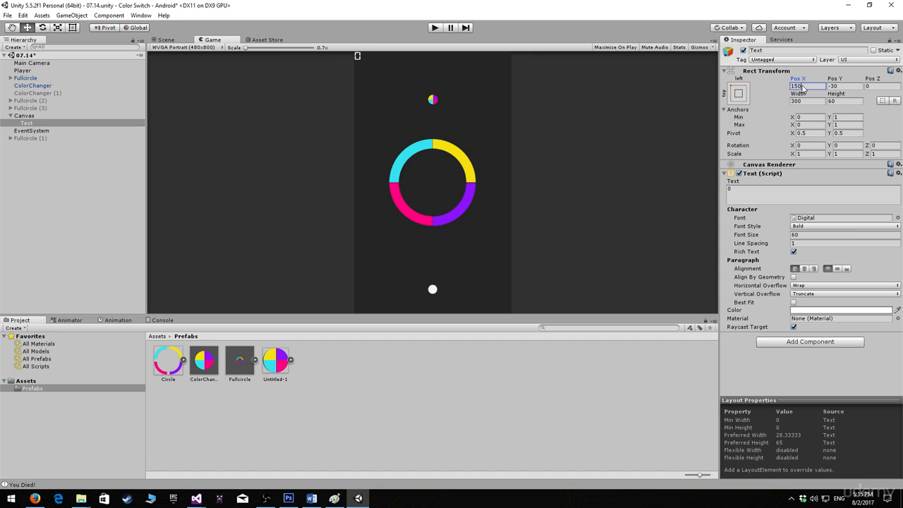
type("200")
key("Tab")
type("-60")
- Play-test the game by bouncing the ball up through the colour circles to check the score text, then stop play mode
left_click(434, 28)
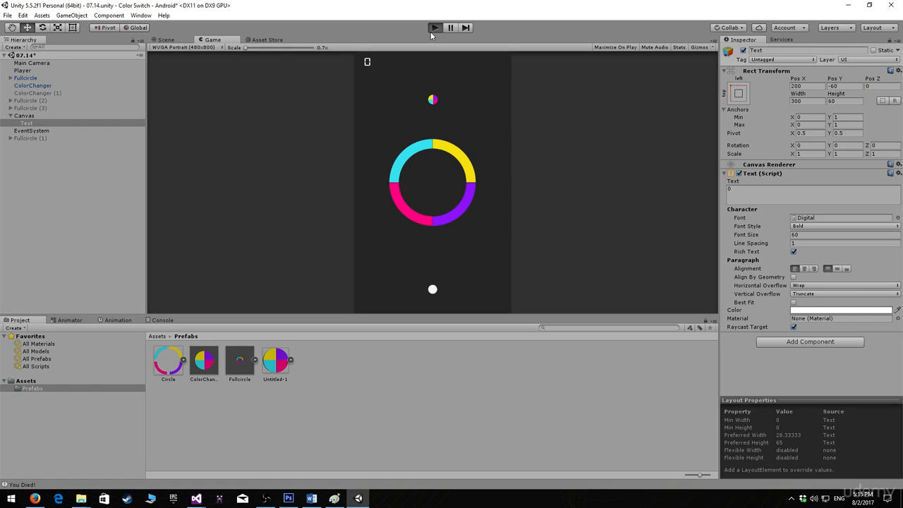
left_click(440, 248)
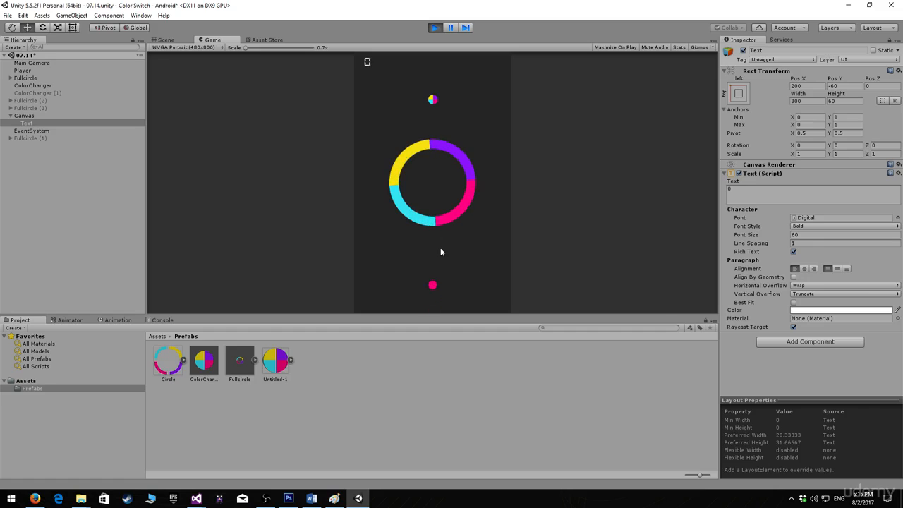
left_click(440, 249)
left_click(453, 252)
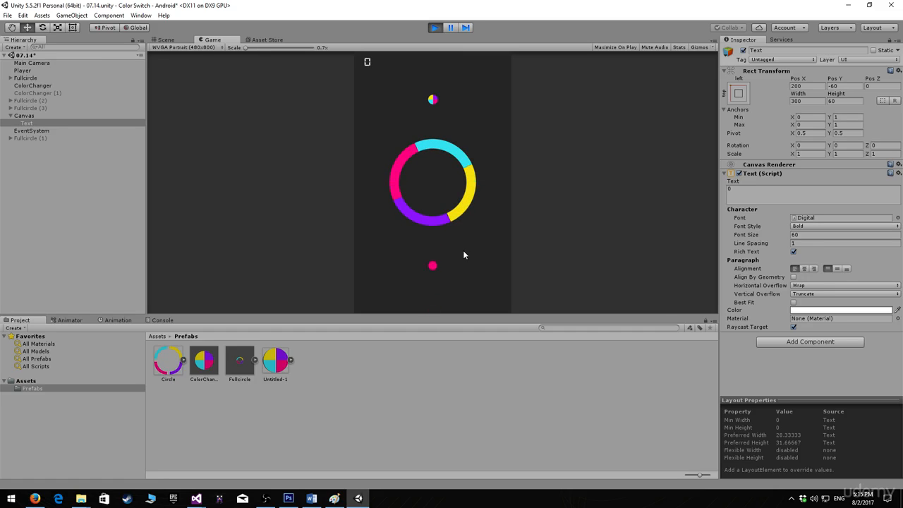
left_click(463, 250)
left_click(463, 251)
left_click(464, 251)
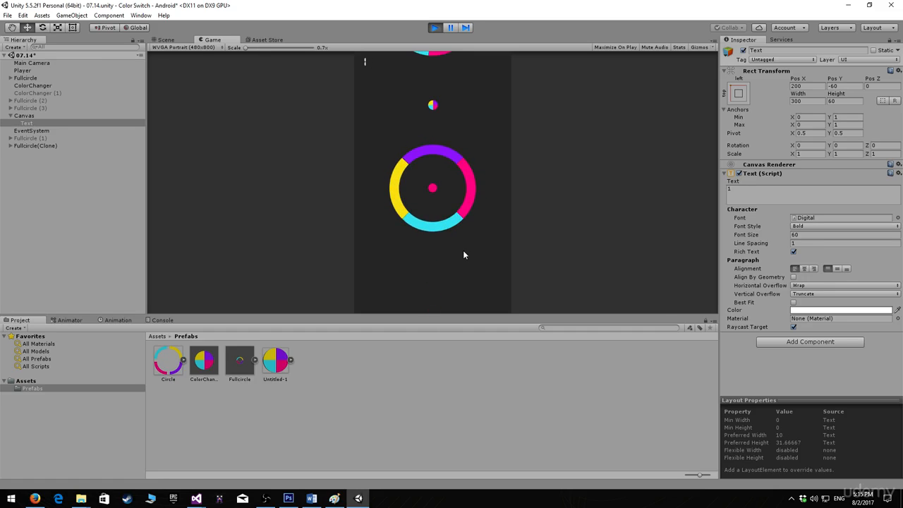
left_click(463, 250)
left_click(464, 250)
left_click(463, 250)
left_click(463, 250)
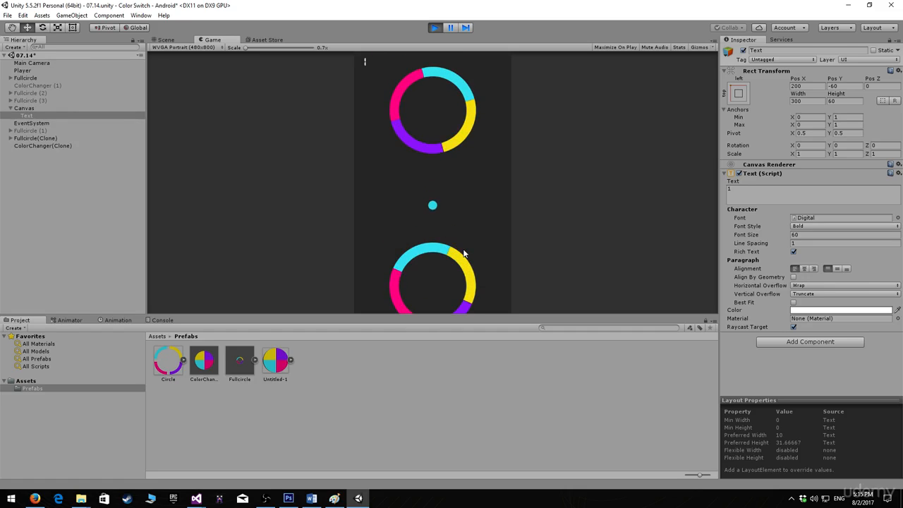
left_click(463, 250)
left_click(464, 251)
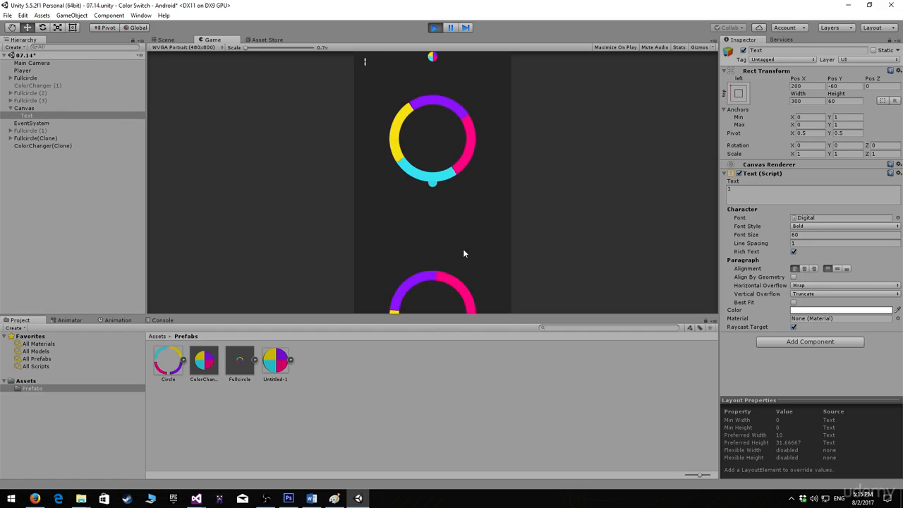
left_click(464, 251)
left_click(463, 251)
left_click(463, 250)
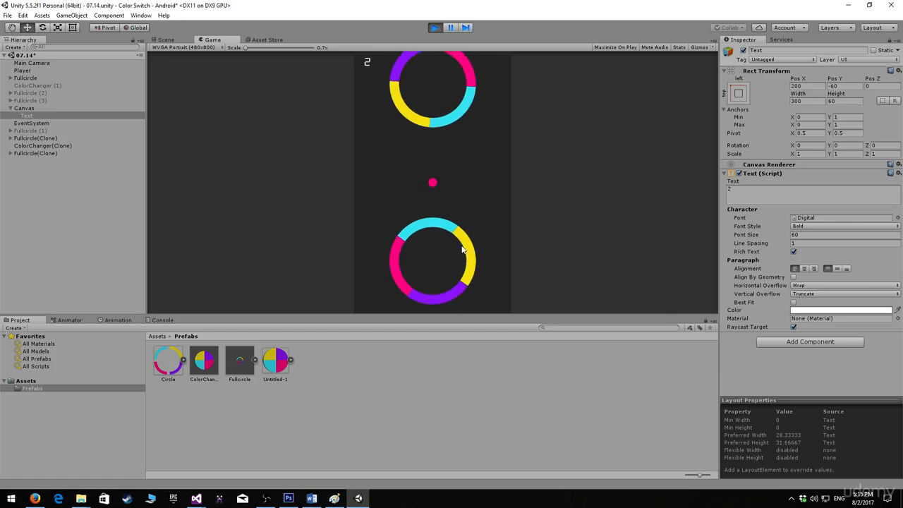
left_click(436, 29)
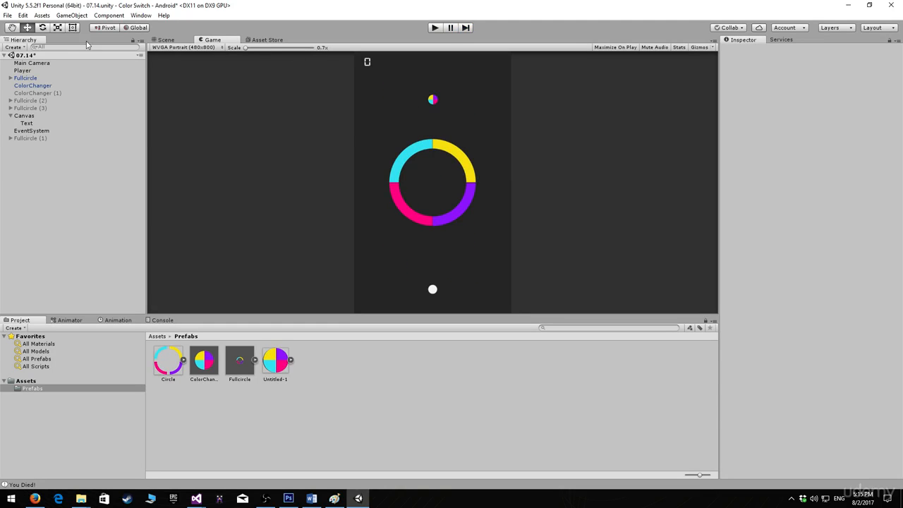
- Open the Android player settings from the build settings, then close the build settings window
left_click(7, 15)
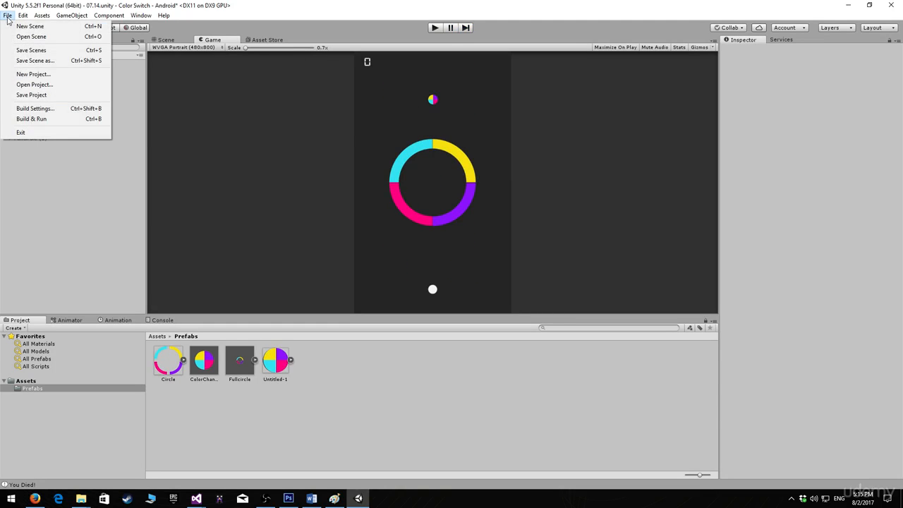
left_click(28, 109)
left_click(361, 358)
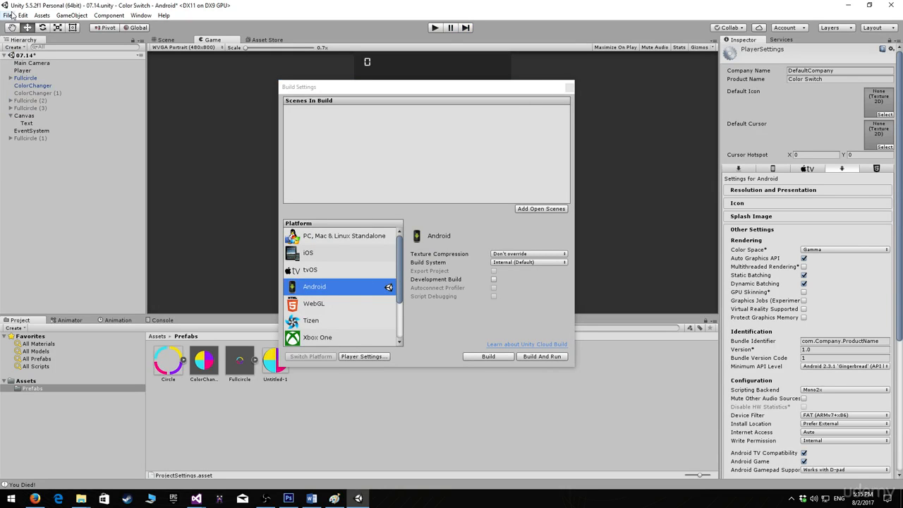
left_click_drag(331, 87, 251, 92)
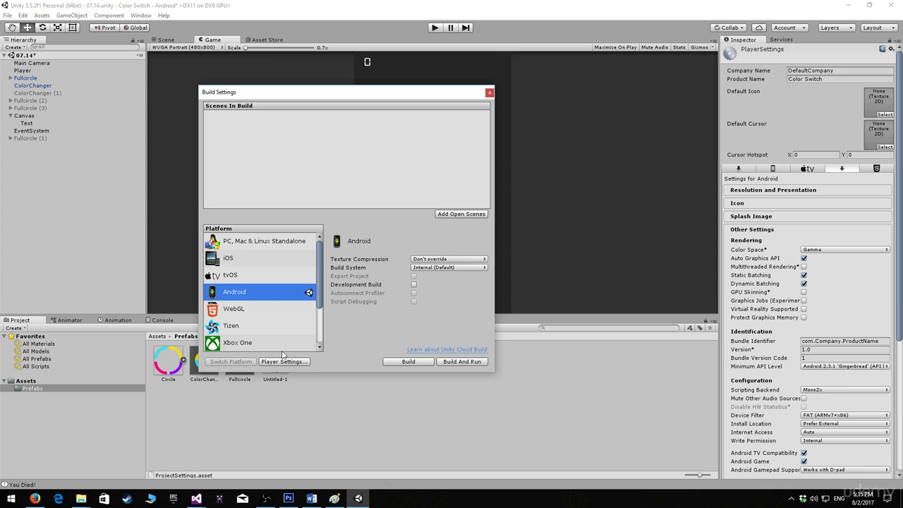
left_click(489, 92)
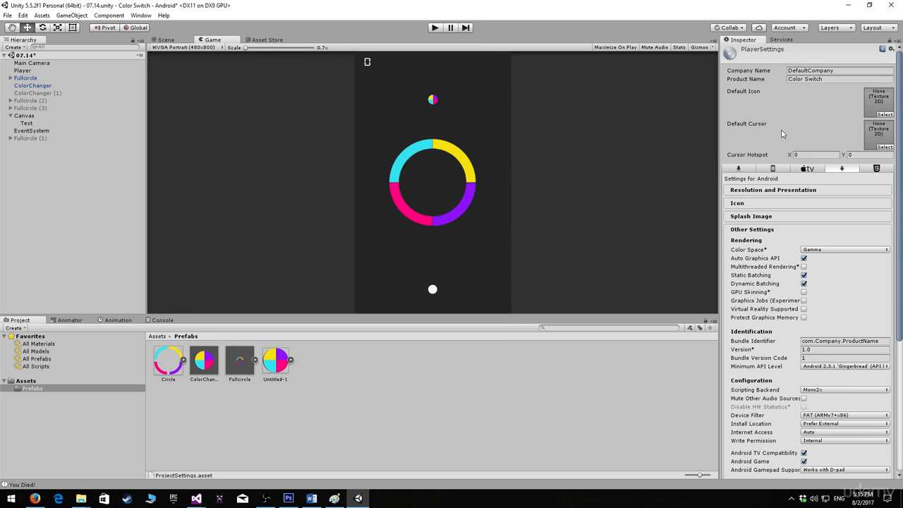
- Set the company name to CompanyName in the player settings, keeping Color Switch as the product name
left_click(850, 70)
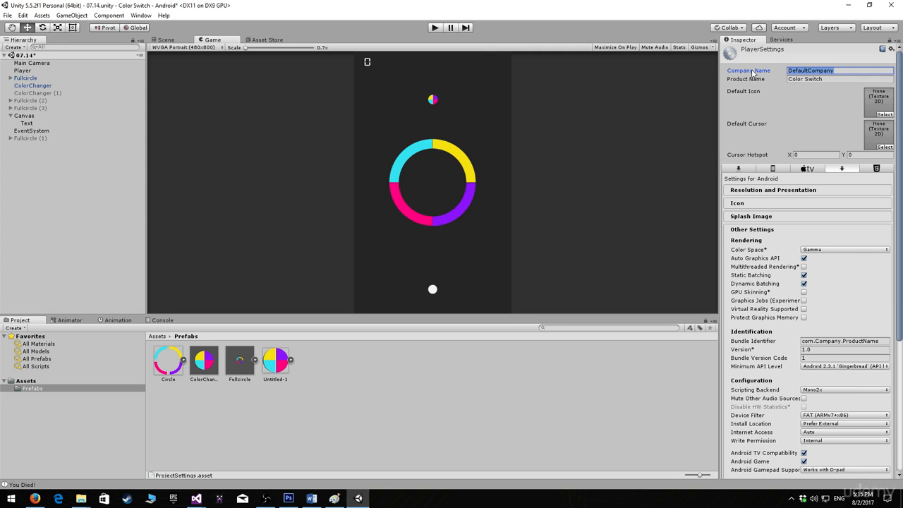
type("udemycompan")
key("ctrl+BackSpace")
type("Com")
left_click(827, 79)
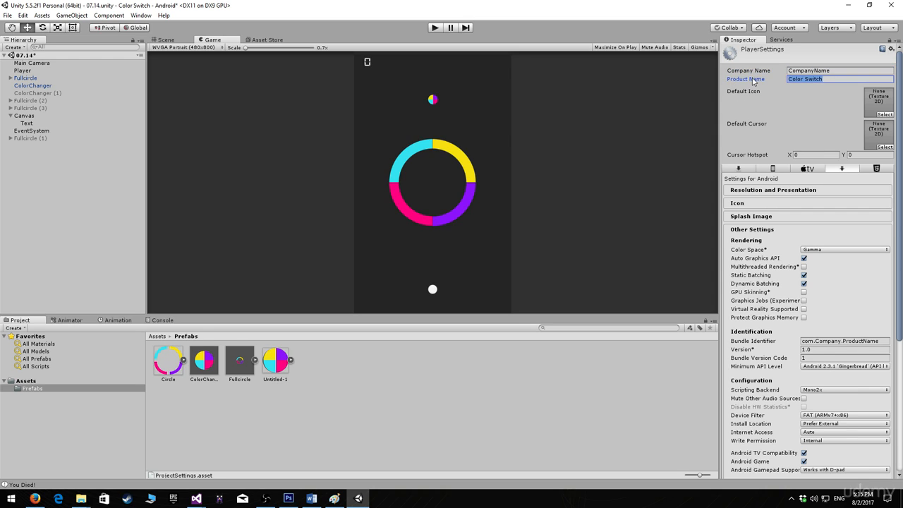
left_click(846, 79)
- Set the default orientation to Portrait in the Android resolution and presentation settings
left_click_drag(901, 103, 900, 140)
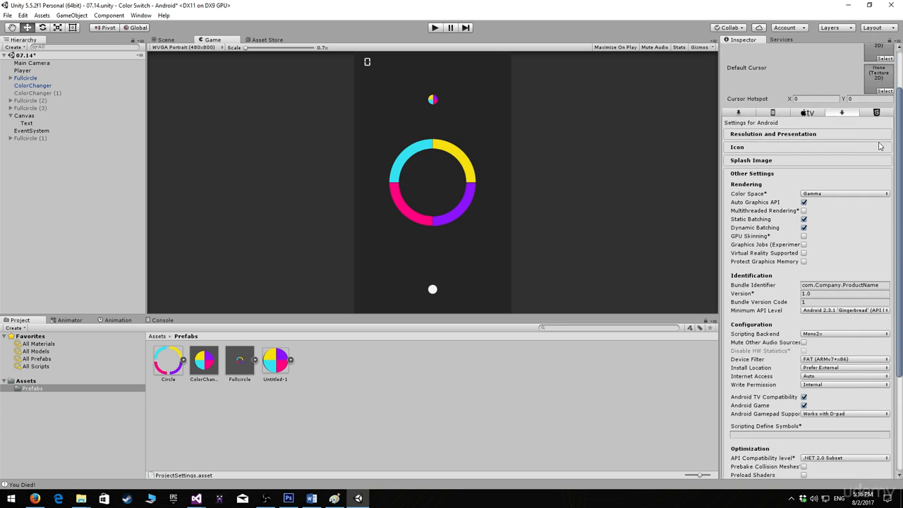
left_click(819, 135)
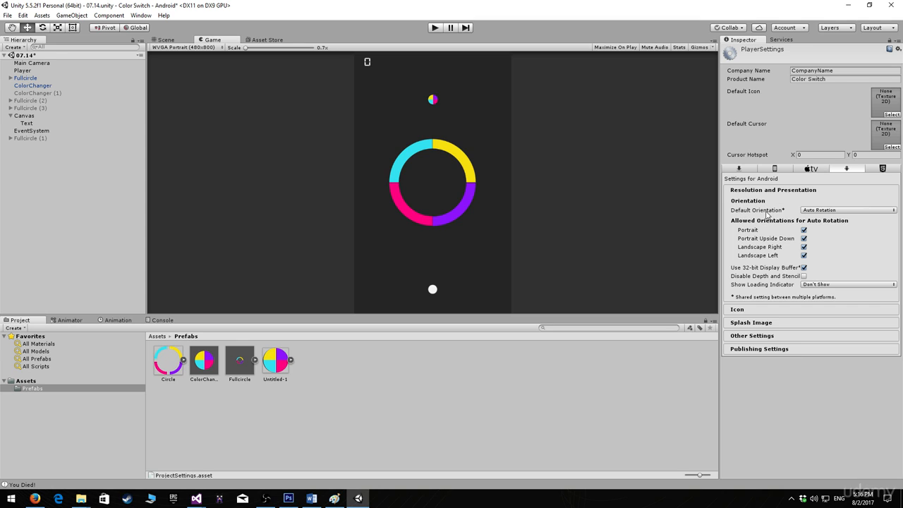
left_click(827, 211)
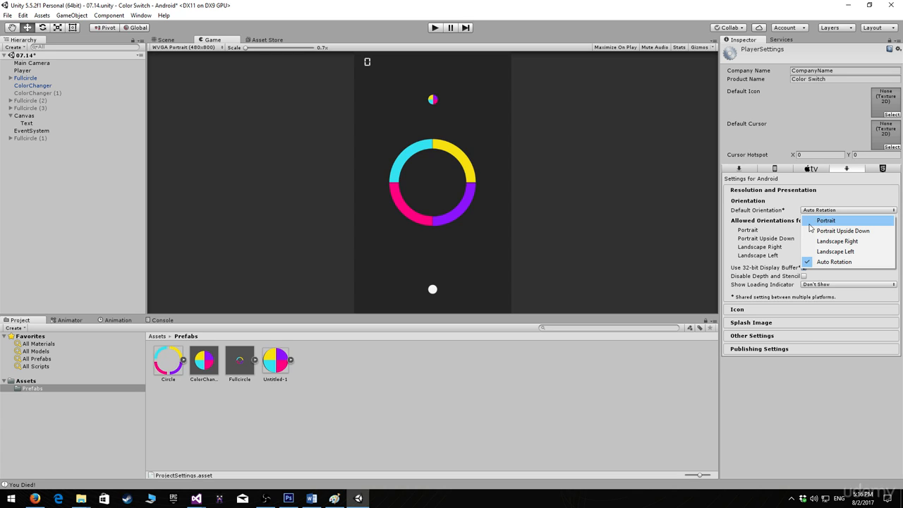
left_click(825, 221)
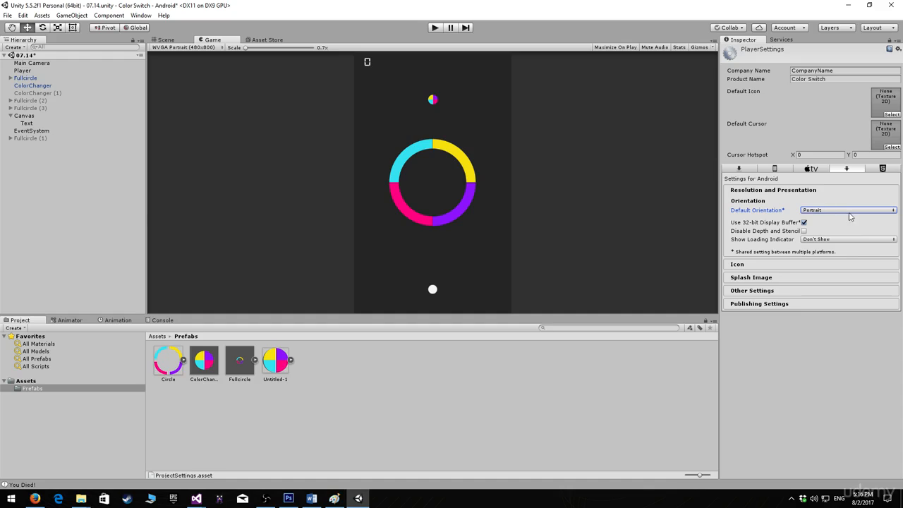
- Examine the Android icon sizes and banner, then the splash screen options, in the player settings
left_click(758, 266)
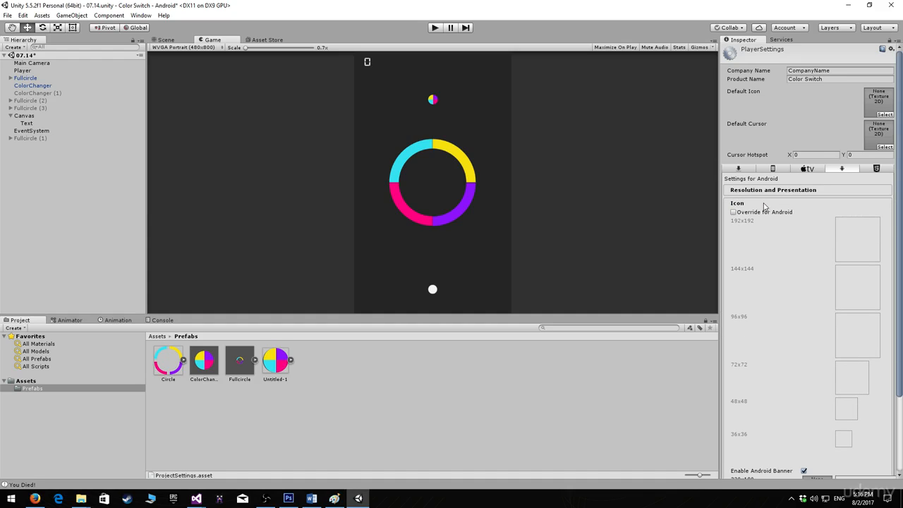
scroll(771, 230, "down", 3)
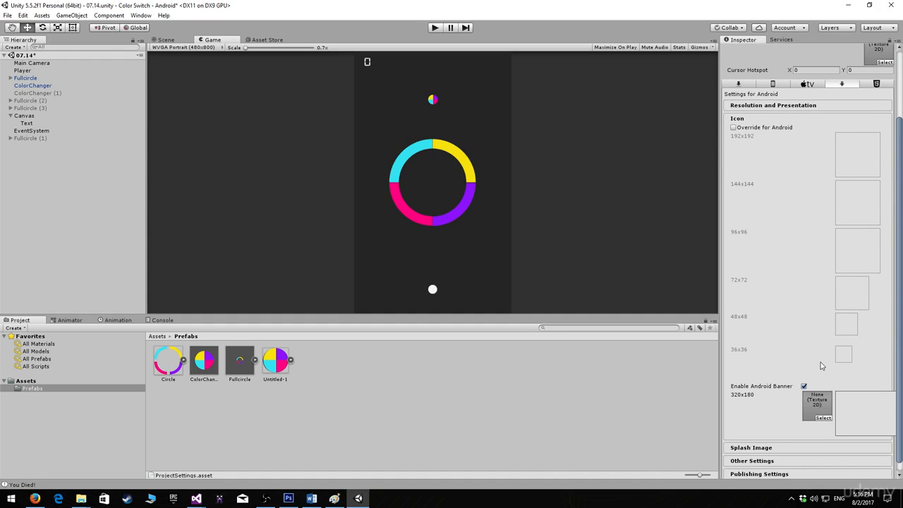
scroll(782, 352, "down", 1)
left_click(756, 437)
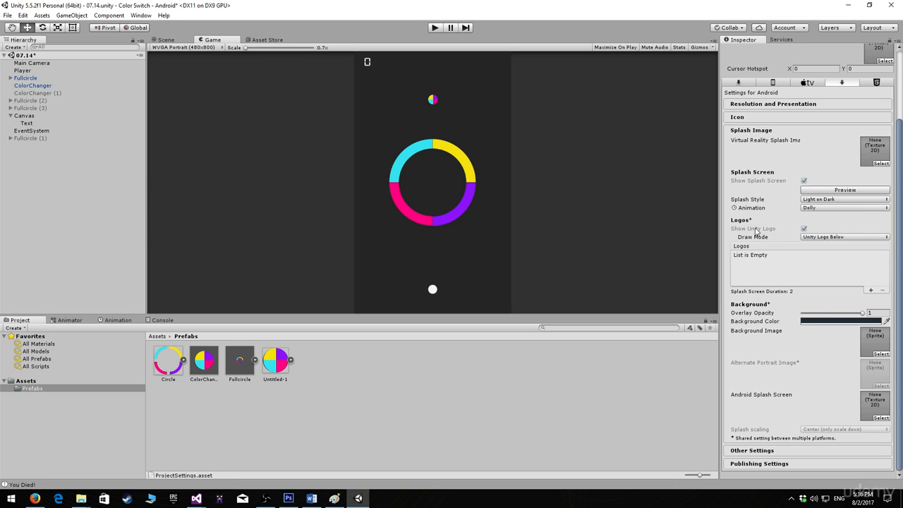
left_click(804, 190)
left_click(815, 190)
left_click(823, 192)
- Set the Android bundle identifier to com.Activision.ColorSwitch in the other settings
left_click(750, 451)
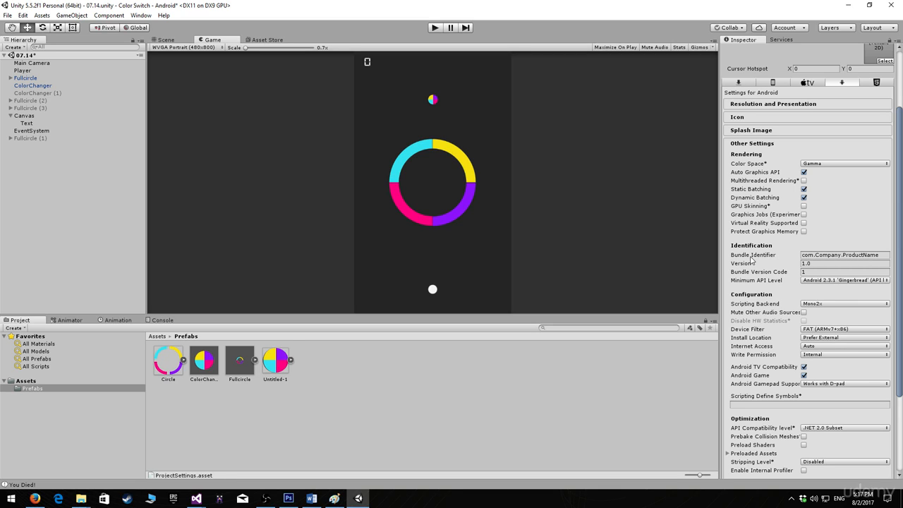
left_click(820, 256)
double_click(828, 255)
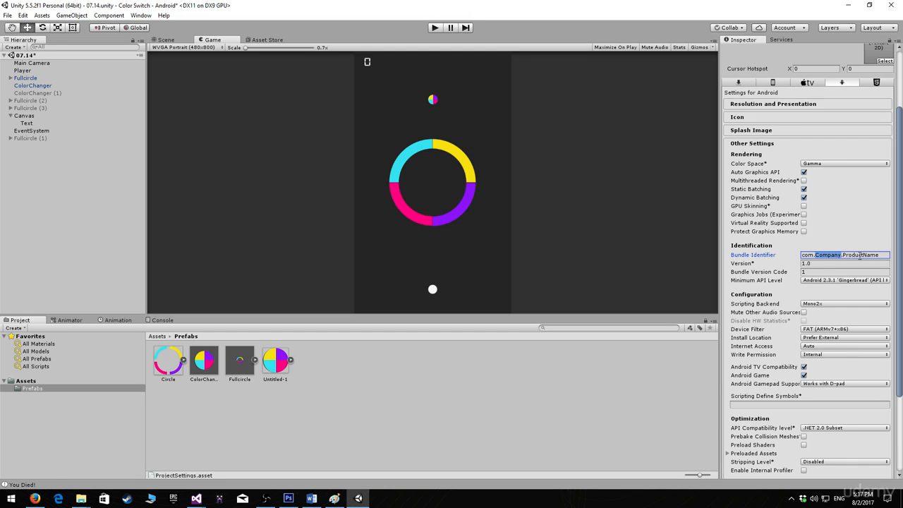
type("Activision")
double_click(853, 255)
type("ColorSwitch")
key("Return")
- Review the version, bundle version code and bundle identifier in the Android identification settings
left_click(822, 262)
left_click(822, 262)
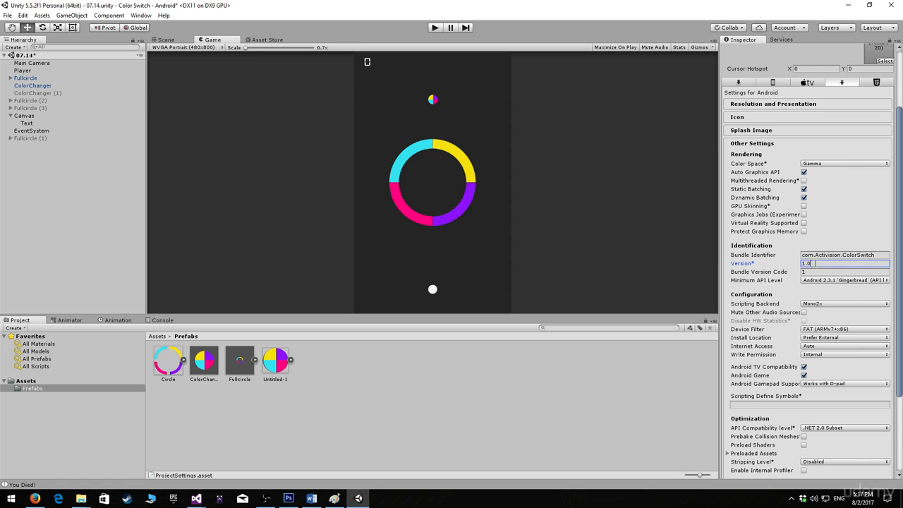
left_click(799, 272)
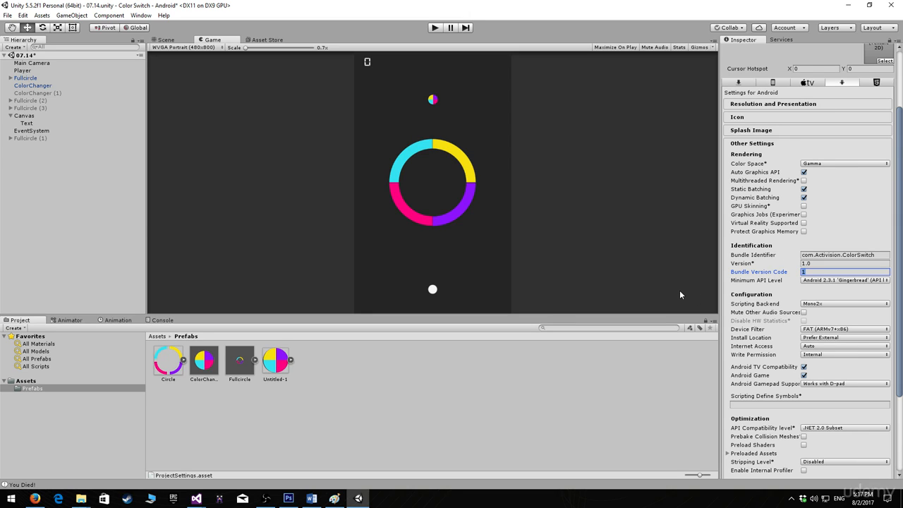
double_click(818, 255)
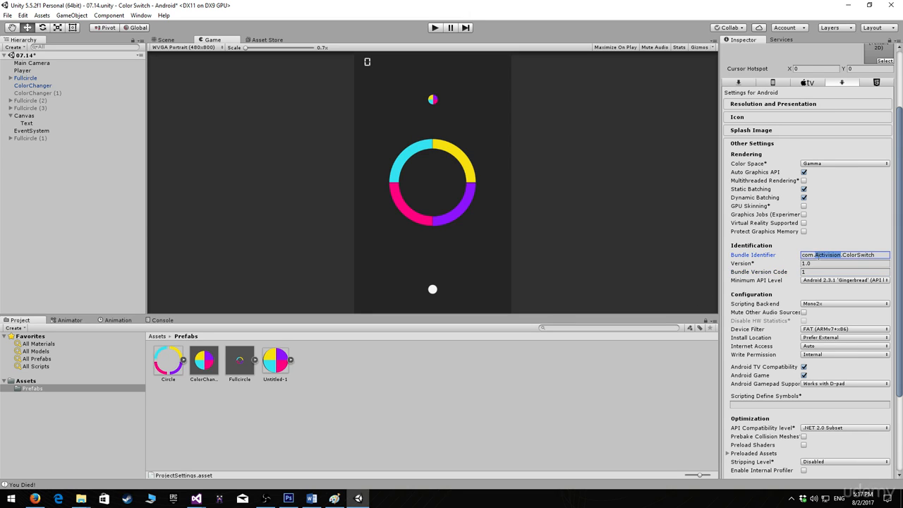
left_click_drag(875, 256, 785, 255)
left_click(811, 263)
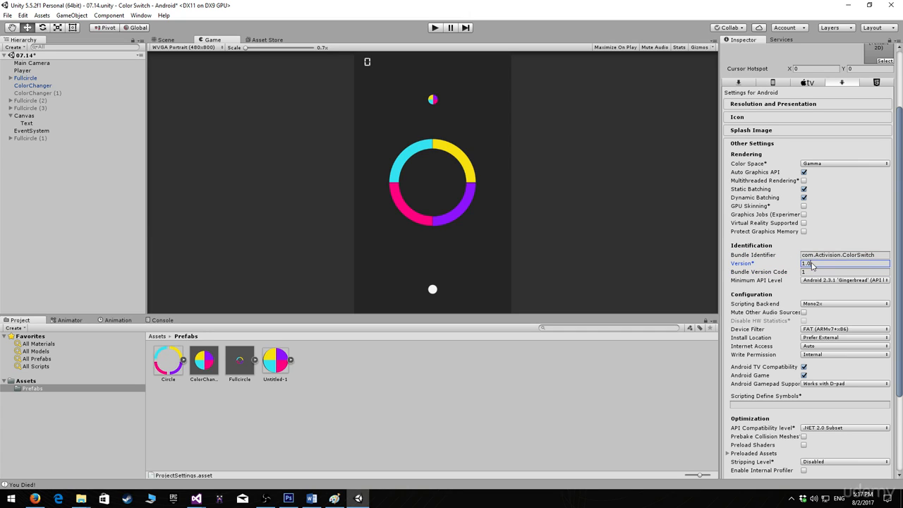
left_click(814, 271)
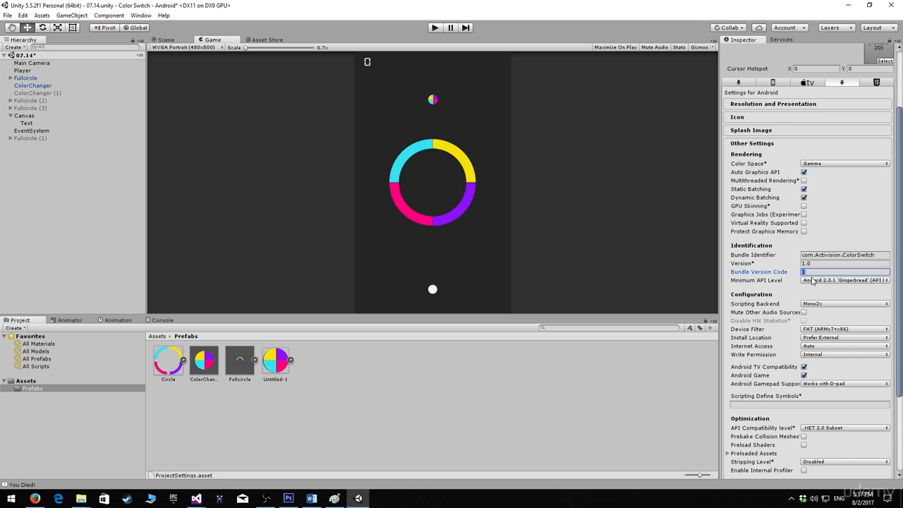
- Set the Android bundle identifier to com.Company.ProductName
left_click(866, 255)
left_click_drag(867, 255, 813, 255)
type("Company")
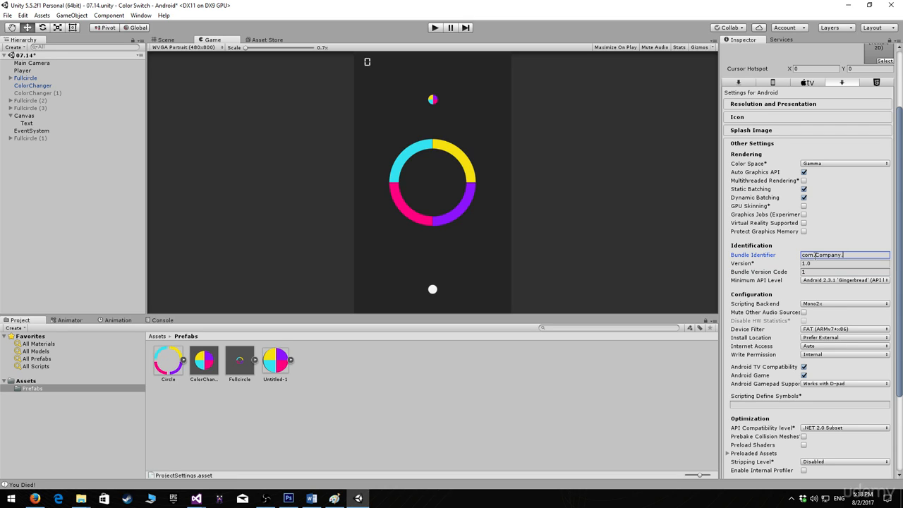
type(".ProductName")
- Choose to create a new keystore in the Android publishing settings
scroll(793, 261, "down", 5)
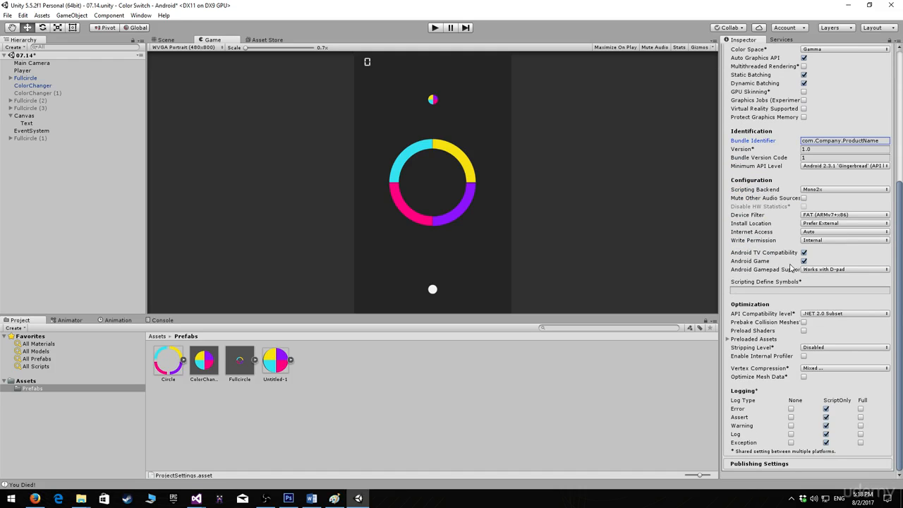
left_click(759, 464)
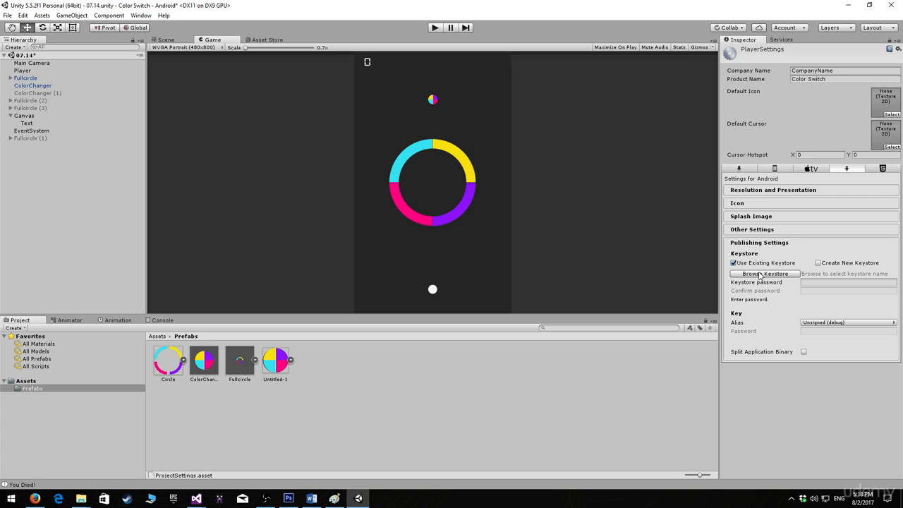
left_click(824, 265)
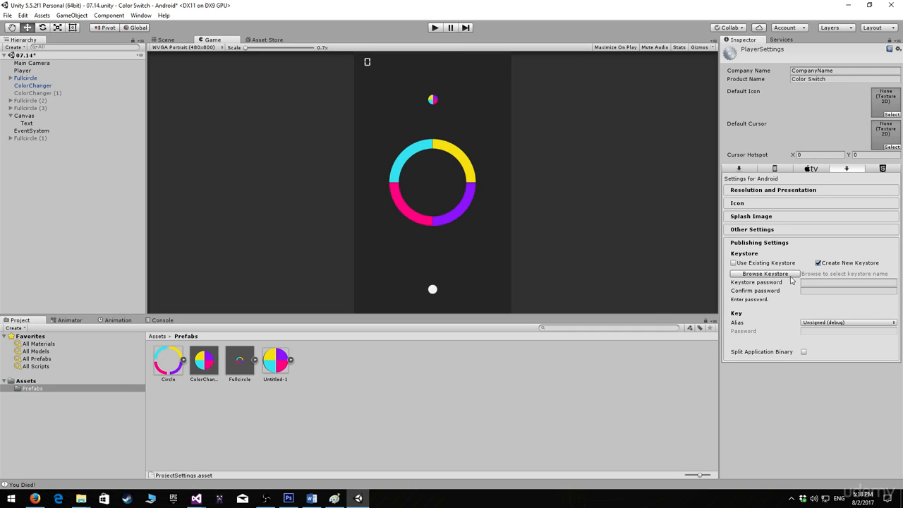
- Choose user.keystore in the Color Switch project folder as the new keystore file
left_click(793, 274)
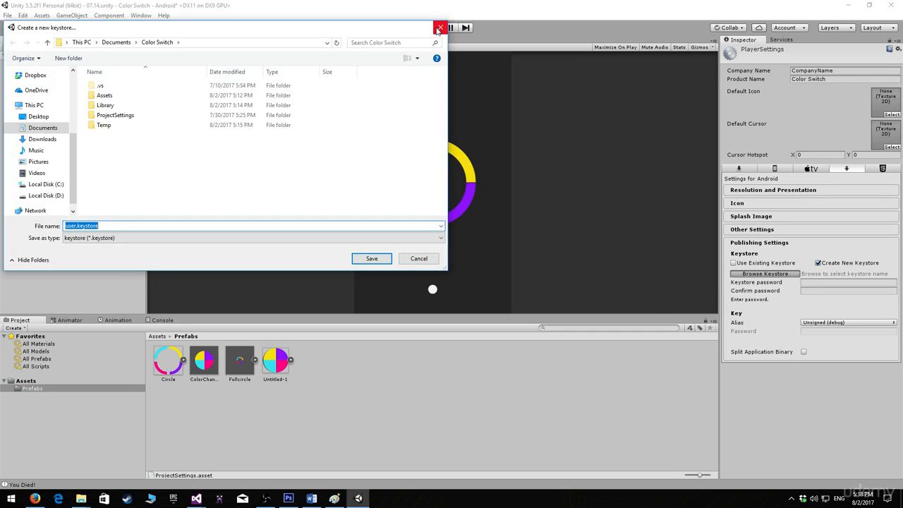
left_click(439, 28)
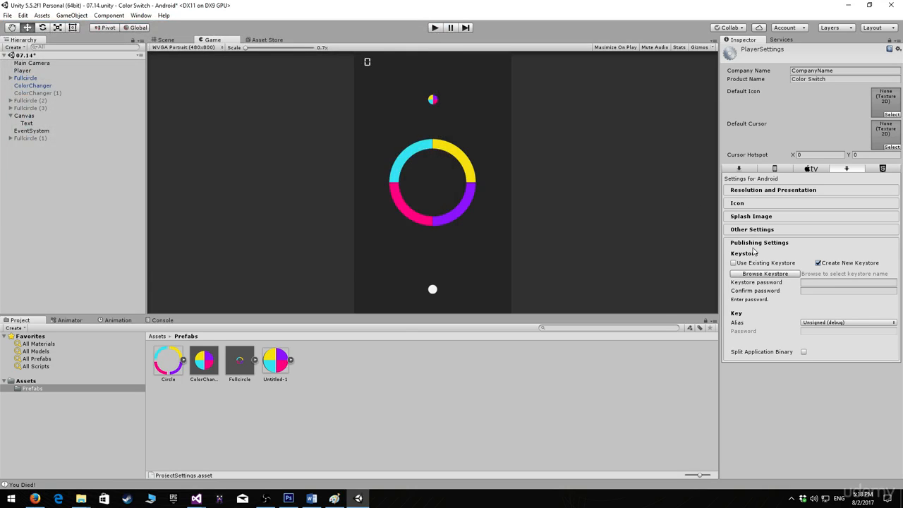
left_click(767, 275)
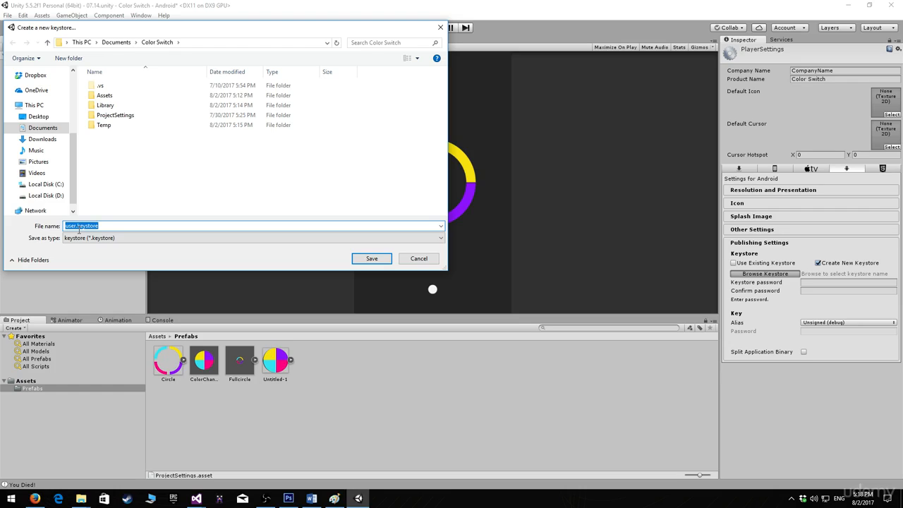
left_click(371, 259)
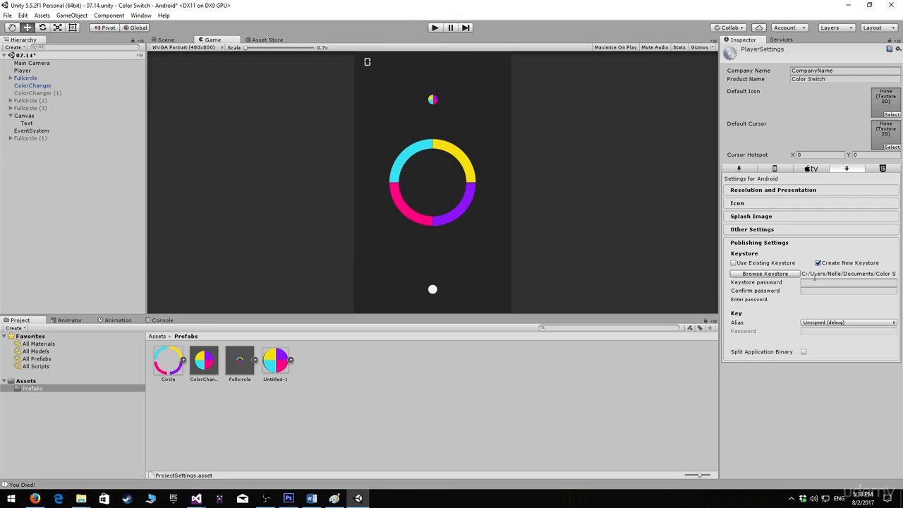
left_click(791, 277)
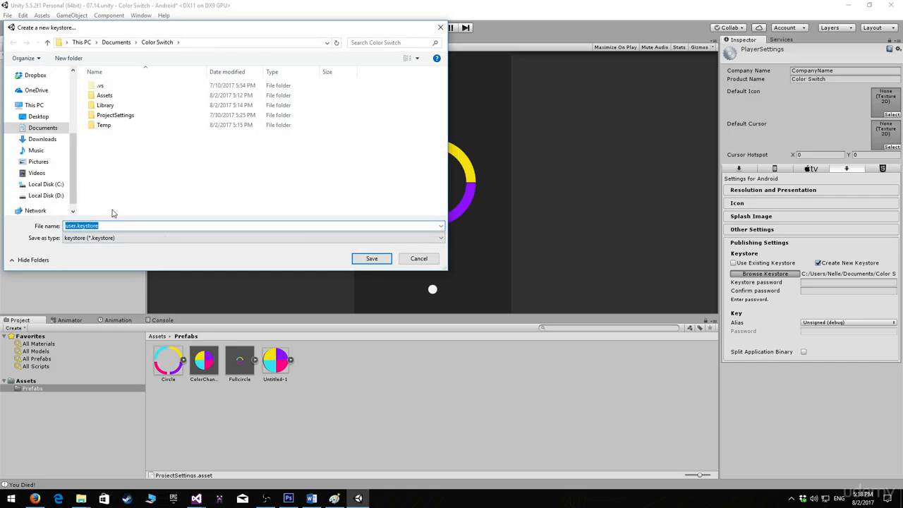
left_click(412, 260)
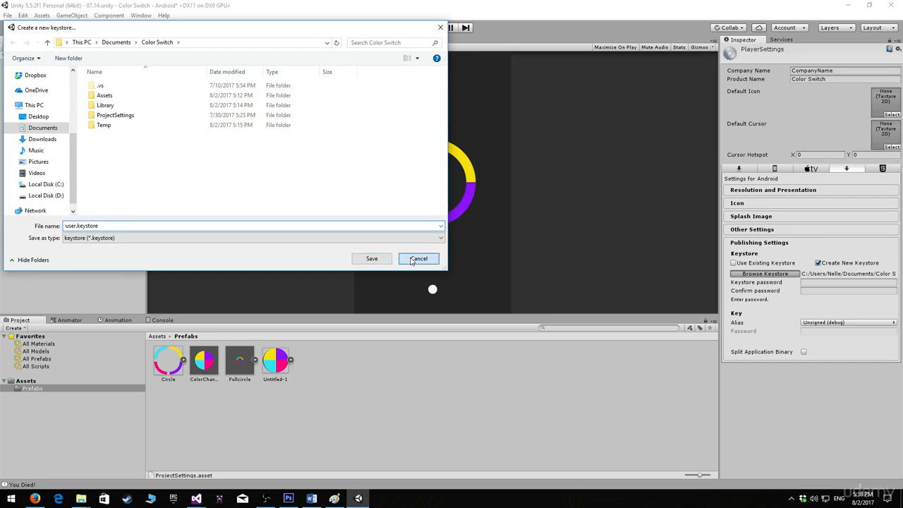
- Try browsing all file types for an existing keystore, then switch back to creating a new keystore
left_click(734, 262)
left_click(764, 273)
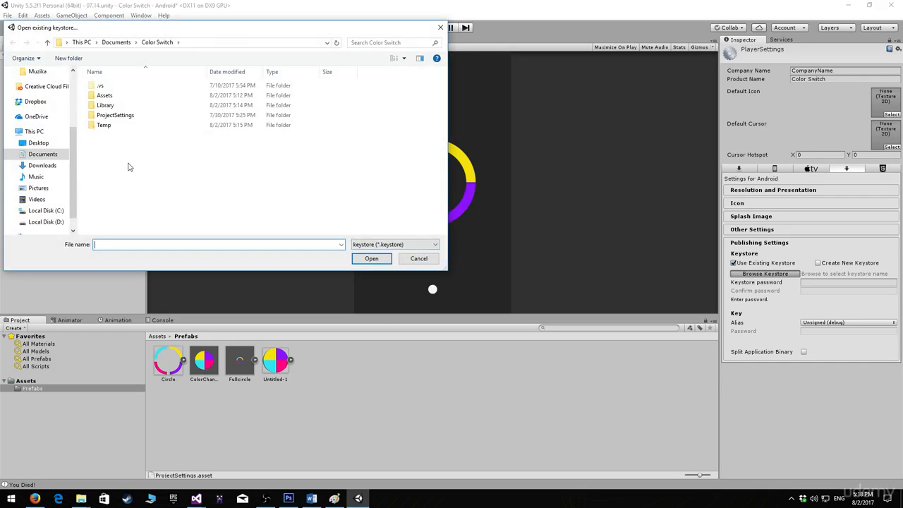
left_click(380, 247)
left_click(375, 259)
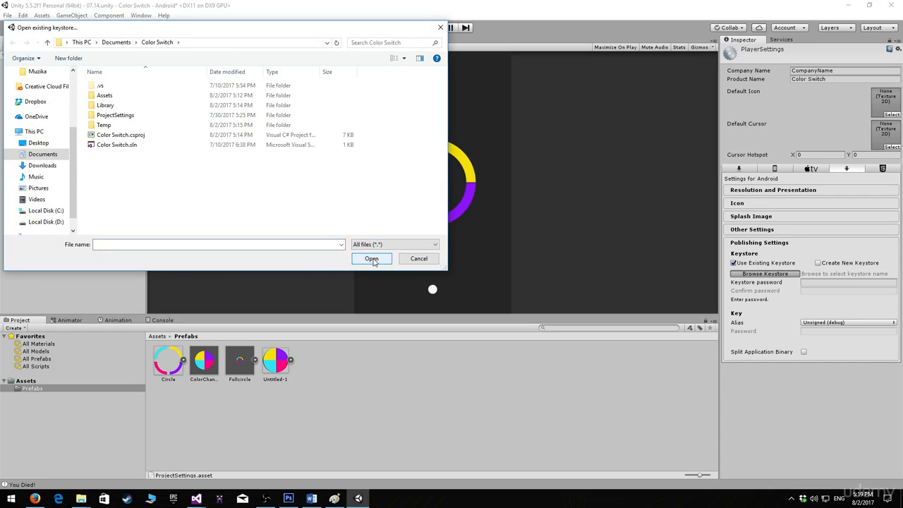
left_click(372, 259)
left_click(847, 266)
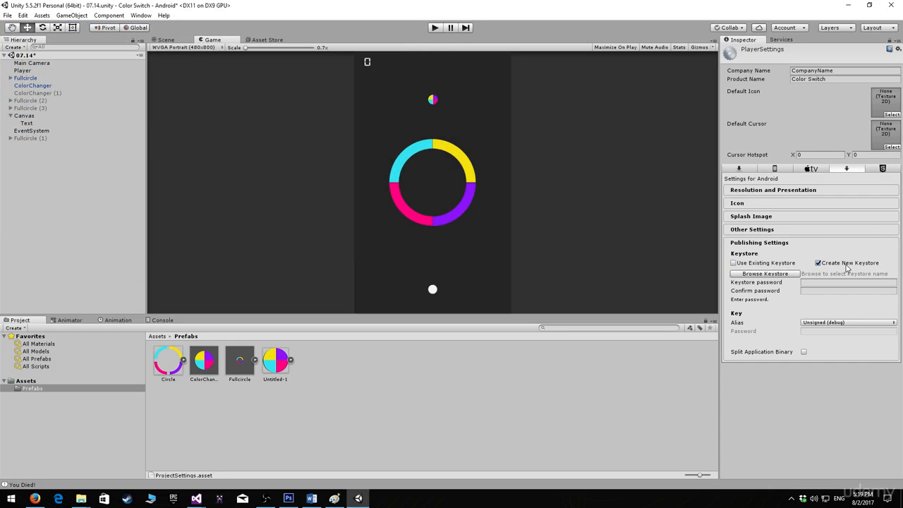
- Enter and confirm the keystore password in the publishing settings, and check the options for the key alias
left_click(824, 322)
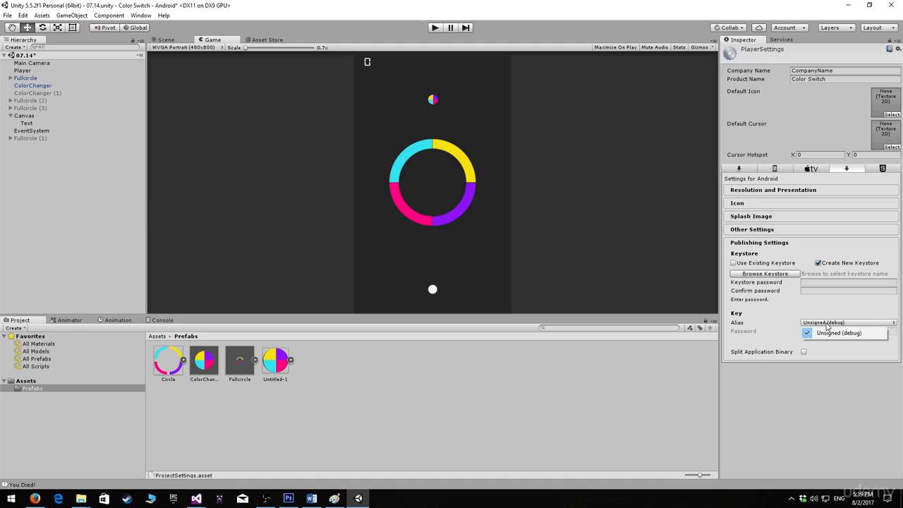
left_click(806, 353)
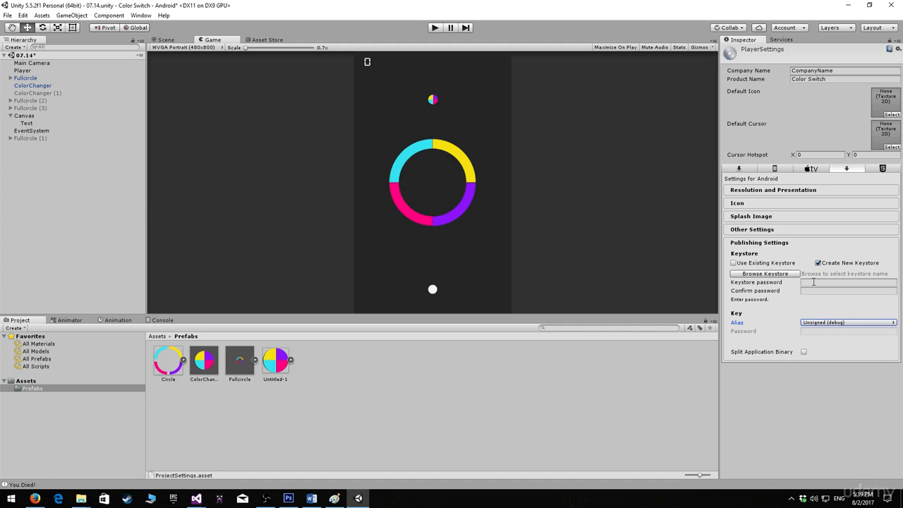
left_click(805, 282)
left_click(804, 288)
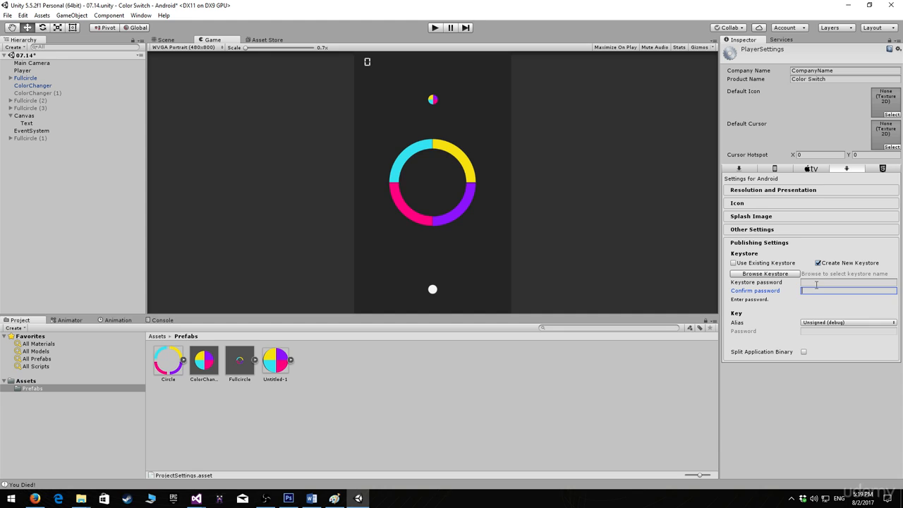
left_click(819, 282)
type("*****")
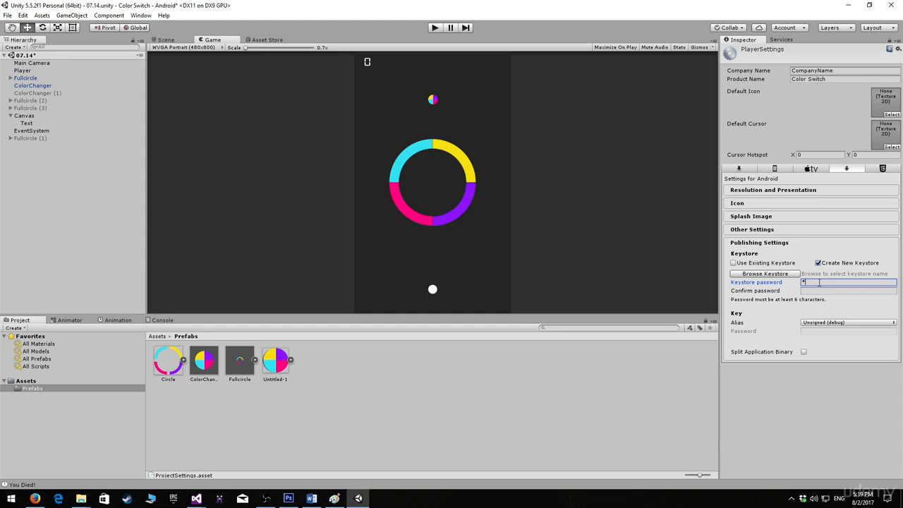
type("**")
key("Tab")
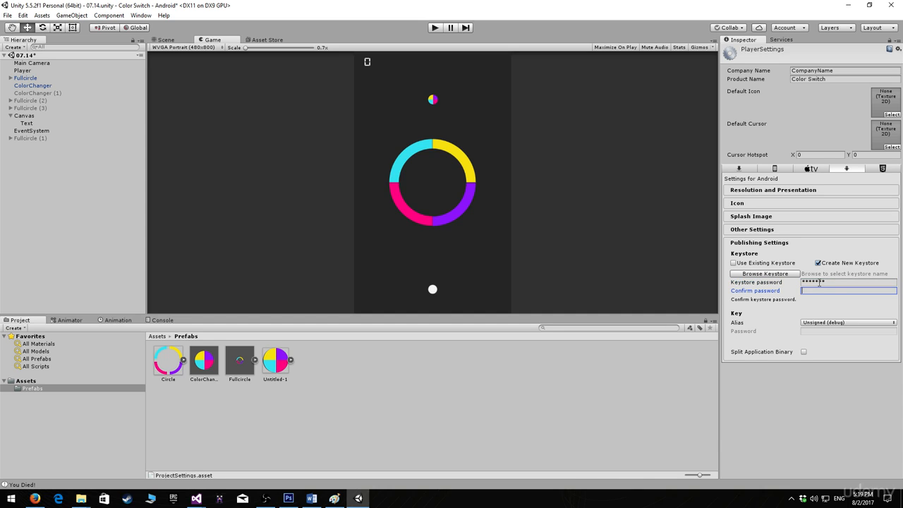
type("*******")
left_click(820, 323)
left_click(758, 331)
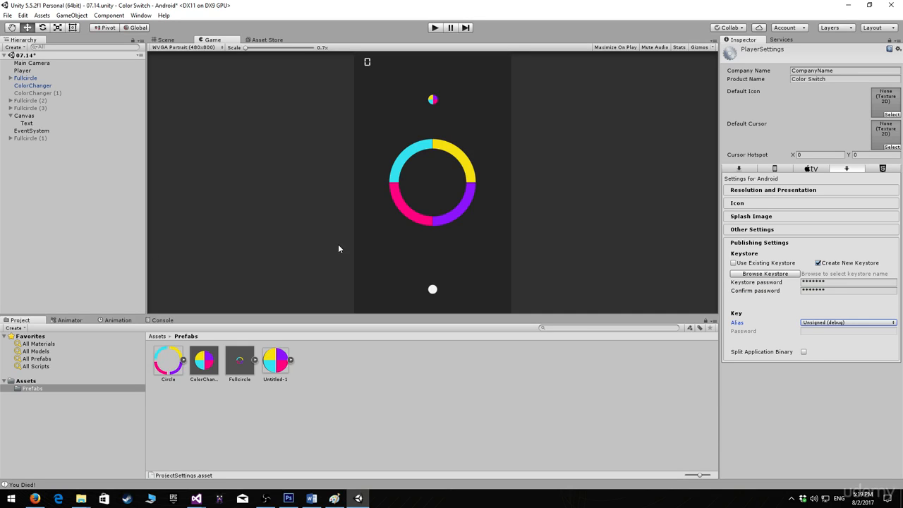
- Start a build and run of the Android game to bring up the build settings
left_click(7, 15)
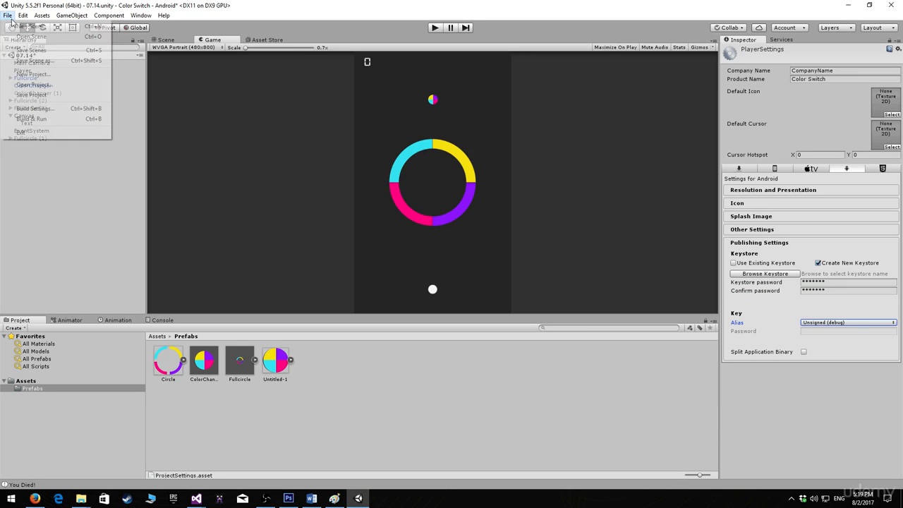
left_click(51, 119)
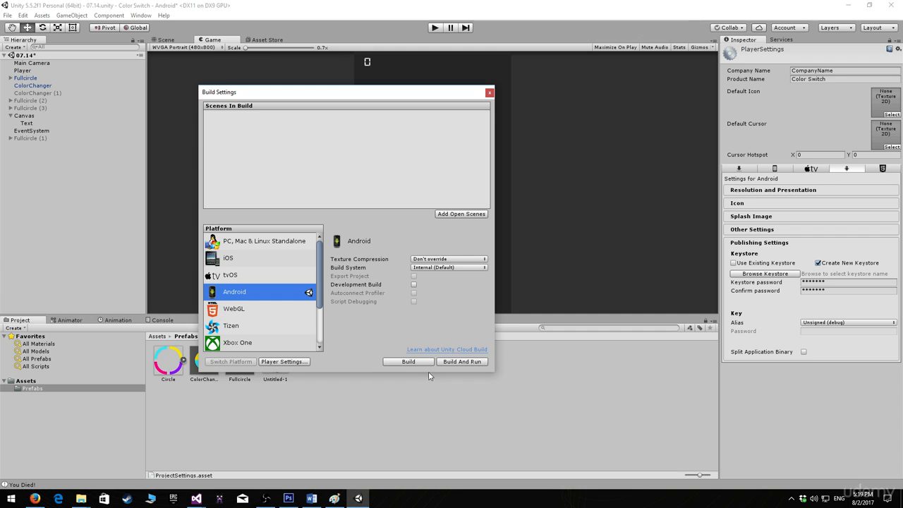